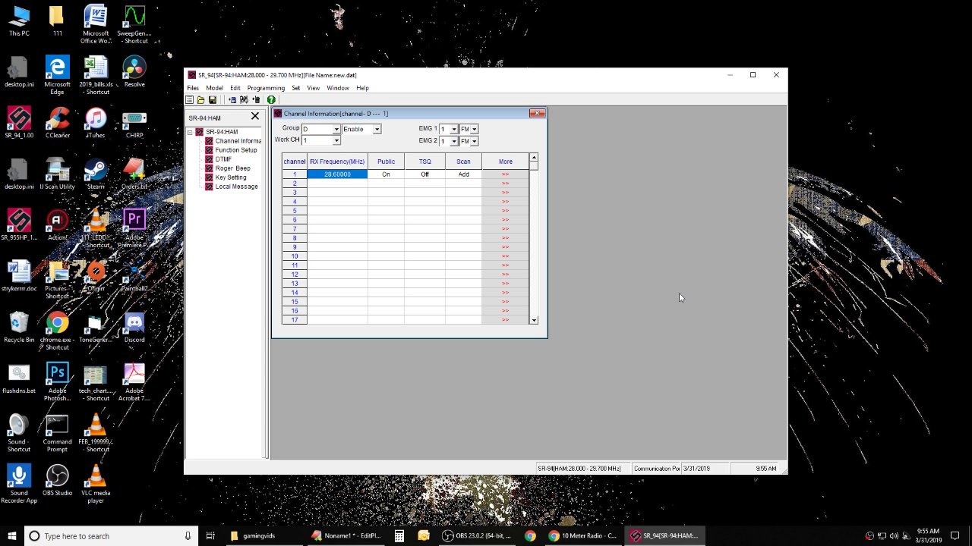
# Switch to Chrome and open the software downloads page on strykerradios.com, down to the driver installation instructions.
pyautogui.click(726, 79)
pyautogui.click(562, 536)
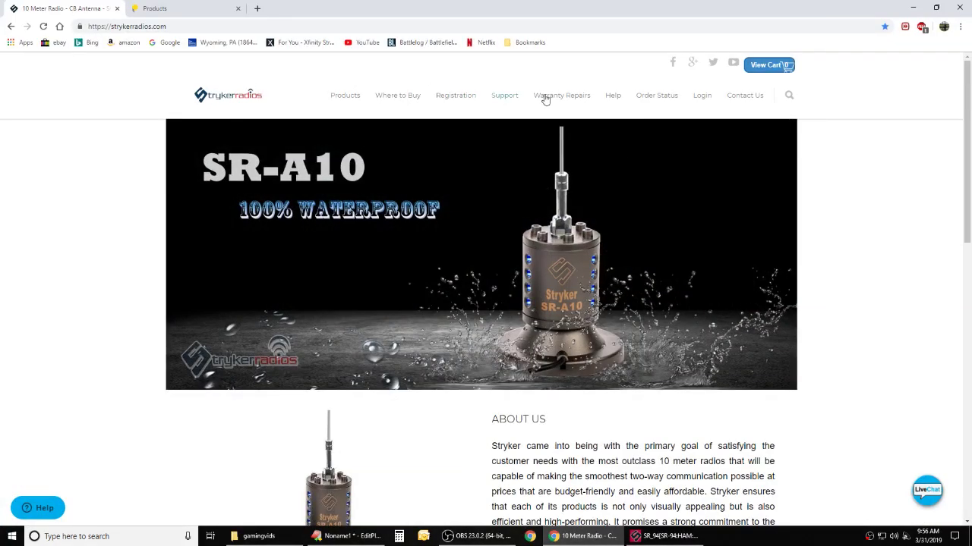
pyautogui.moveTo(501, 97)
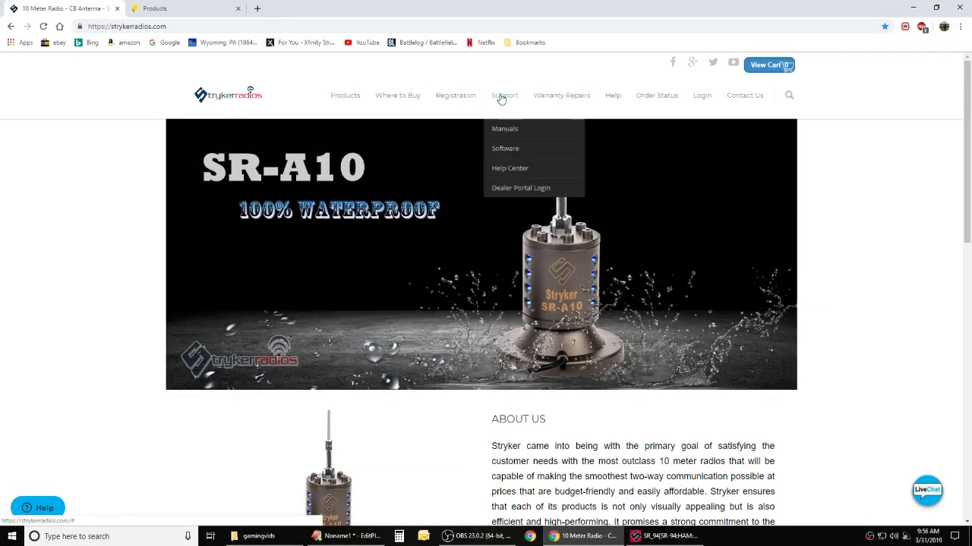
pyautogui.click(506, 148)
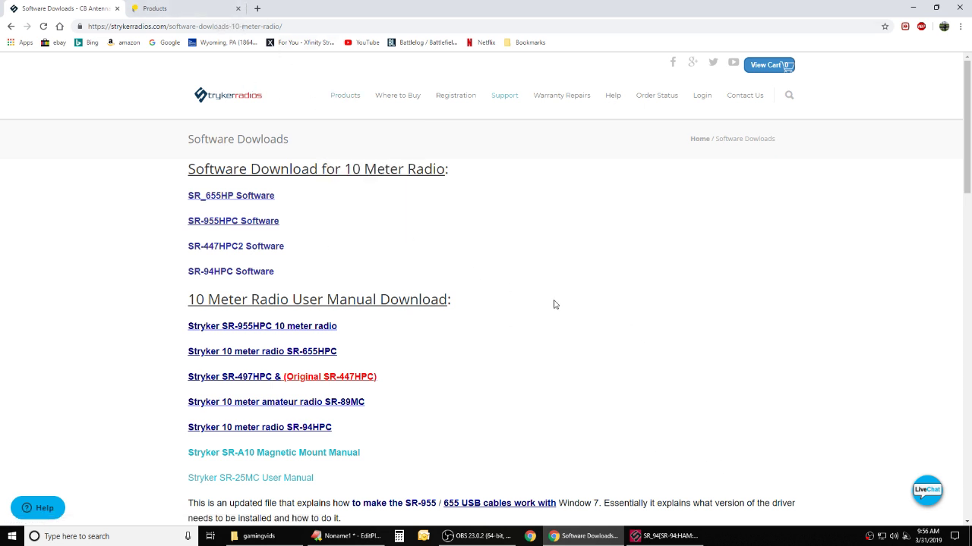
pyautogui.scroll(-3, 553, 306)
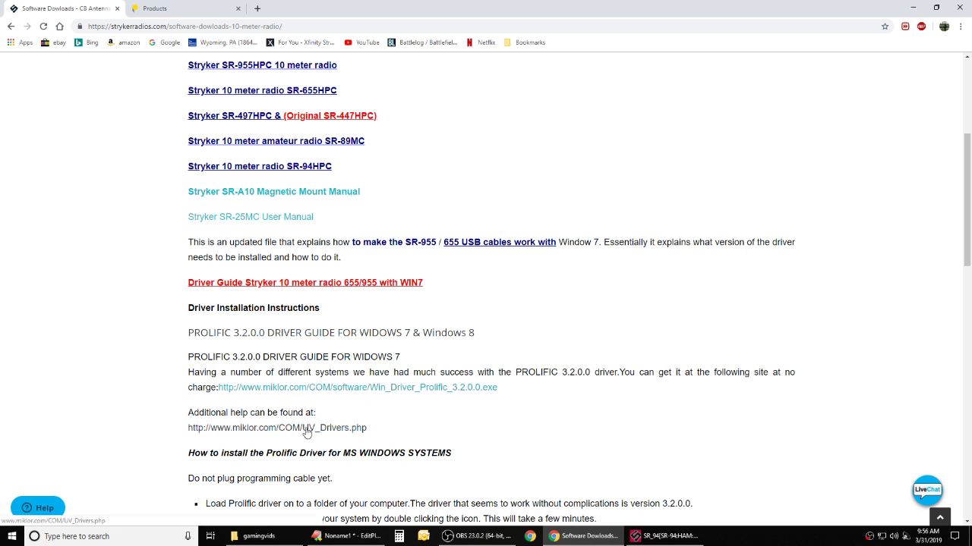
# Examine the Prolific PL2303 Windows driver download page, noting the standard driver's supported Windows versions and the page address.
pyautogui.click(156, 8)
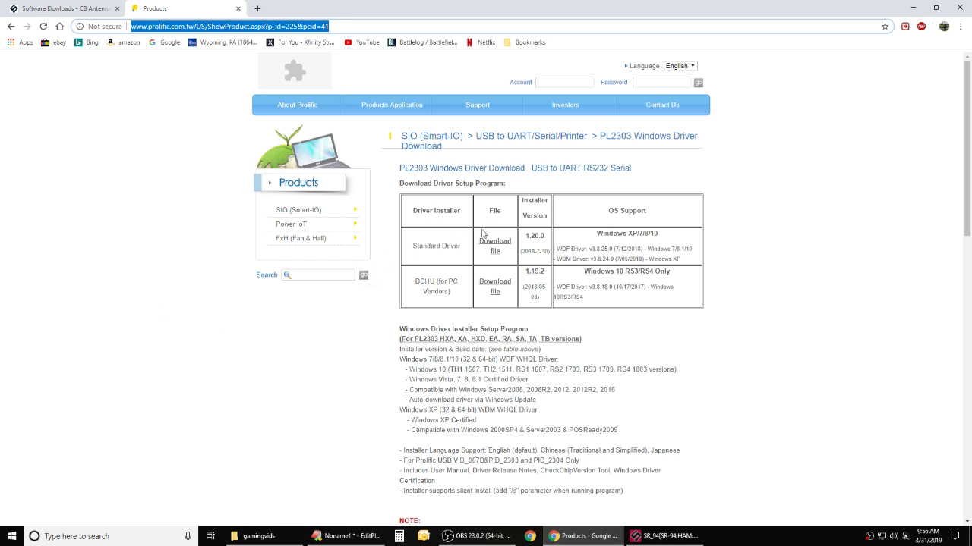
pyautogui.moveTo(596, 236); pyautogui.dragTo(697, 250)
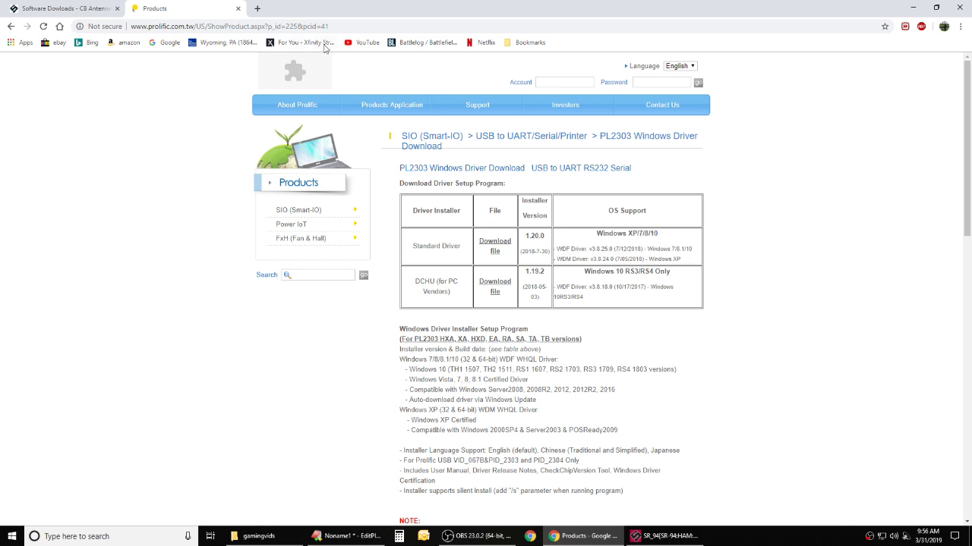
pyautogui.click(304, 26)
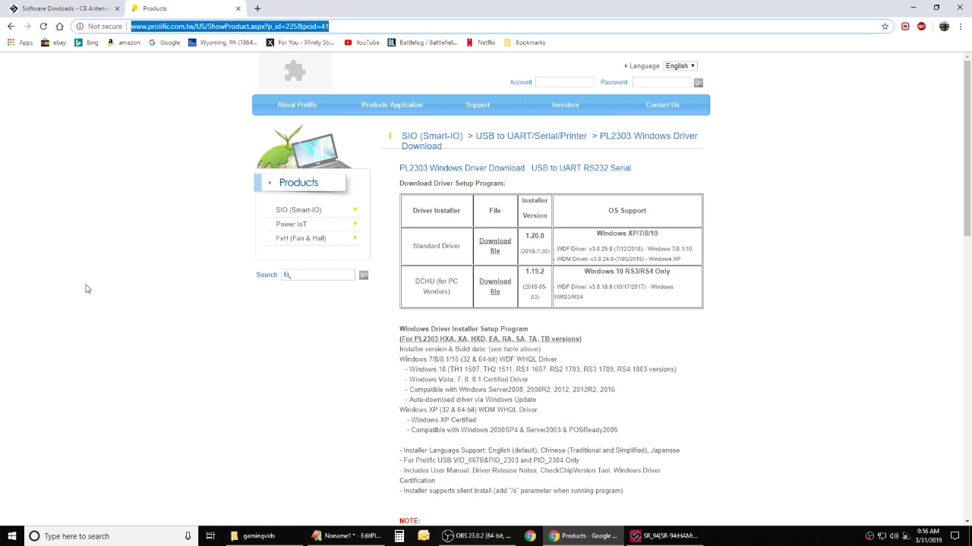
pyautogui.click(86, 288)
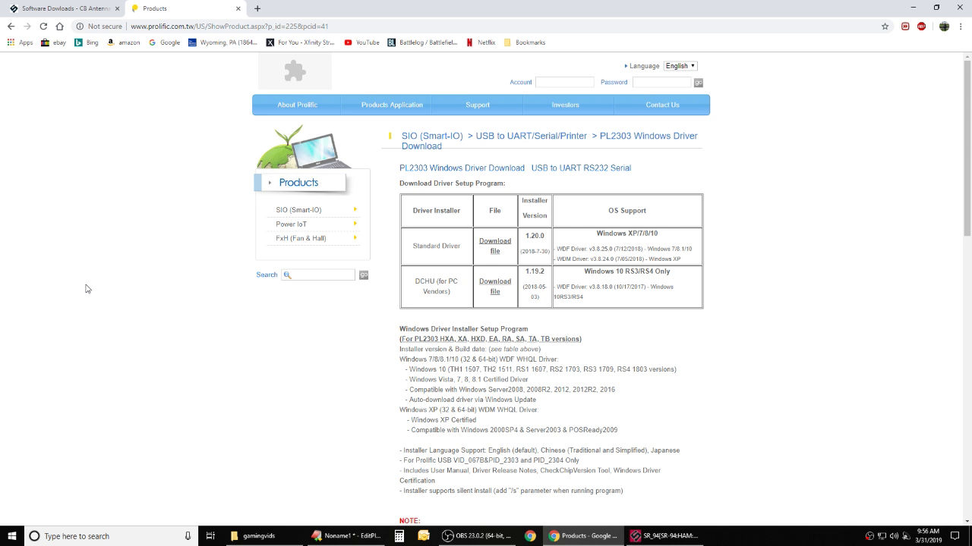
# Return to the SR_94 programming software and set its communication port to Communication Port4.
pyautogui.click(912, 8)
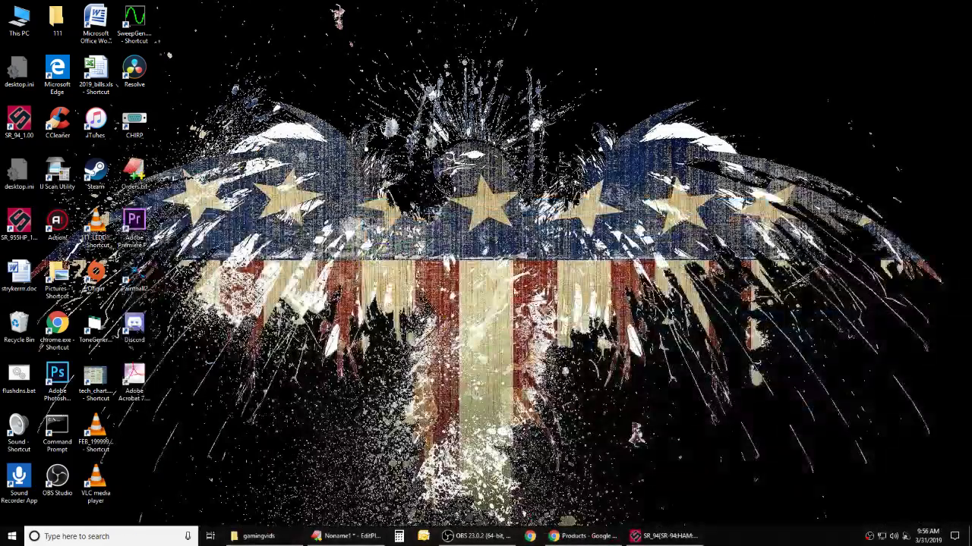
pyautogui.click(661, 536)
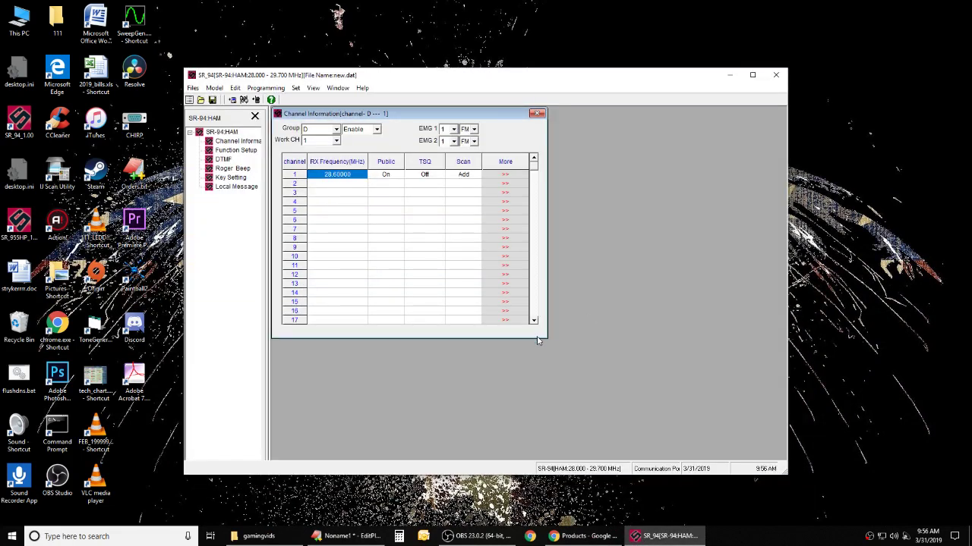
pyautogui.click(296, 89)
pyautogui.click(317, 100)
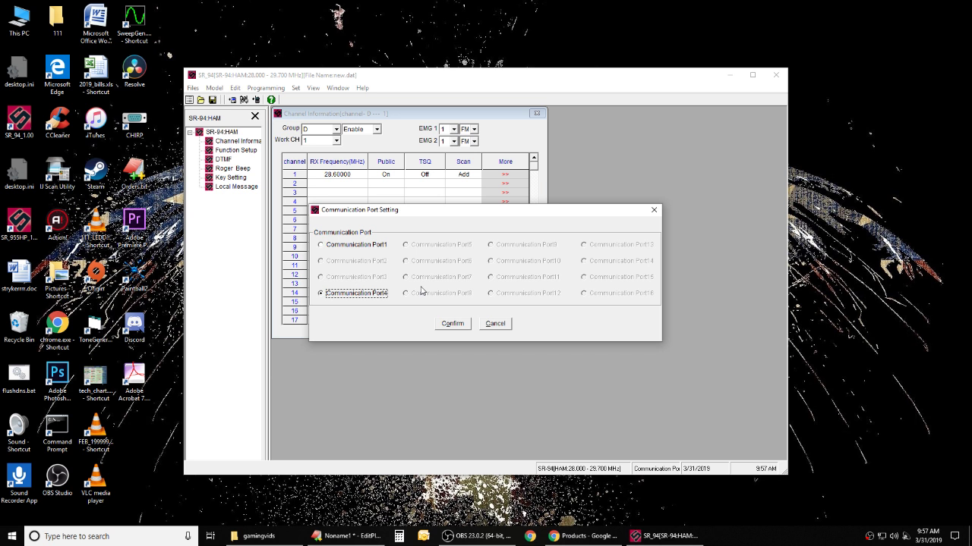
pyautogui.click(355, 246)
pyautogui.click(352, 293)
pyautogui.click(451, 325)
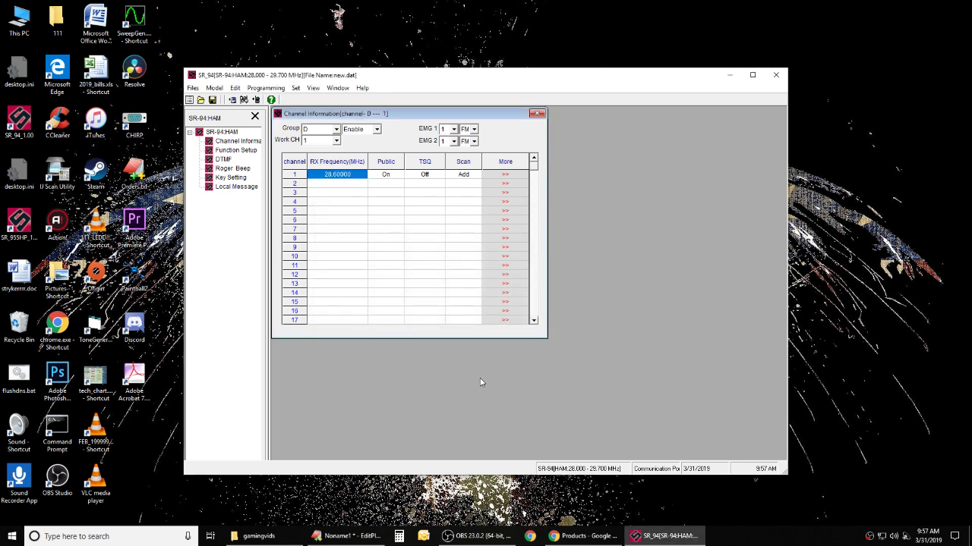
# Restart the SR_94 software and reconfirm Communication Port4 as its communication port.
pyautogui.click(776, 75)
pyautogui.doubleClick(19, 121)
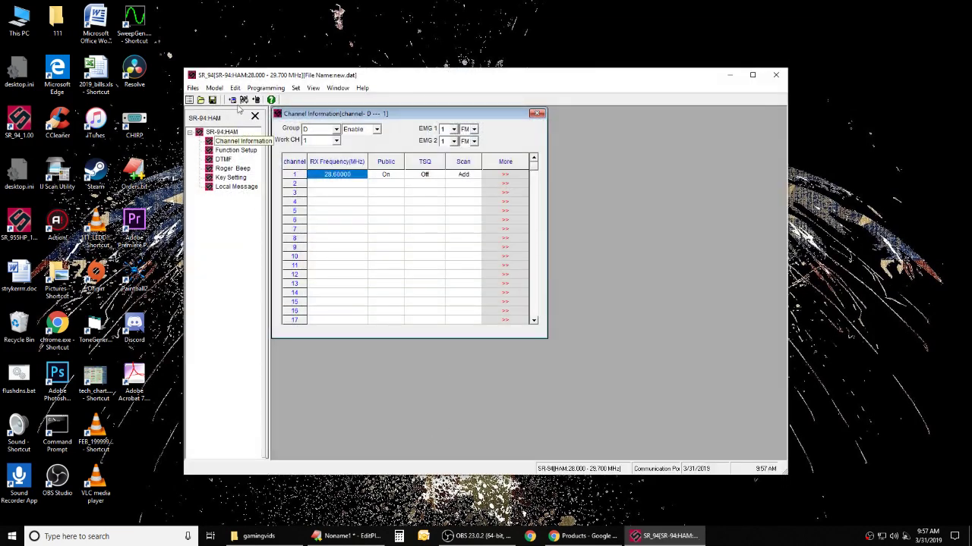
pyautogui.click(253, 90)
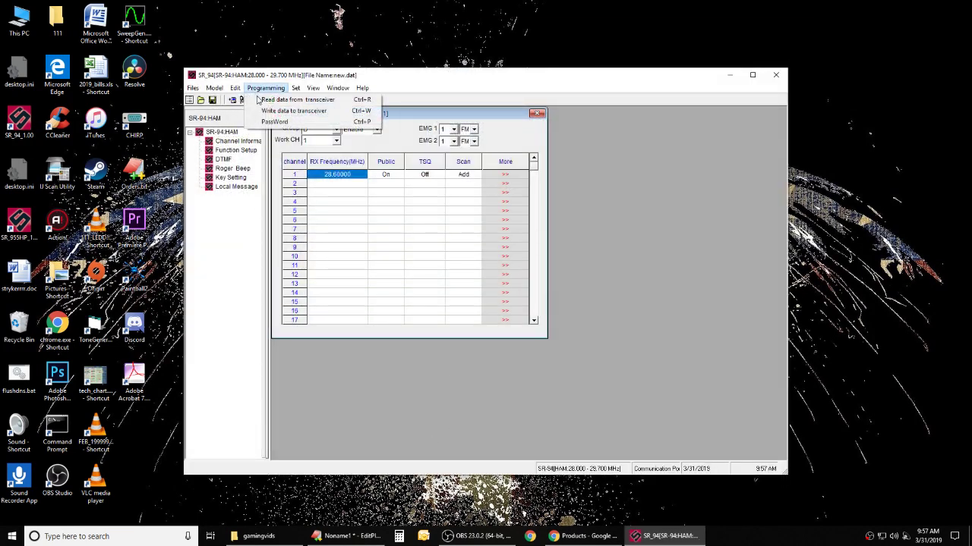
pyautogui.click(296, 88)
pyautogui.click(311, 99)
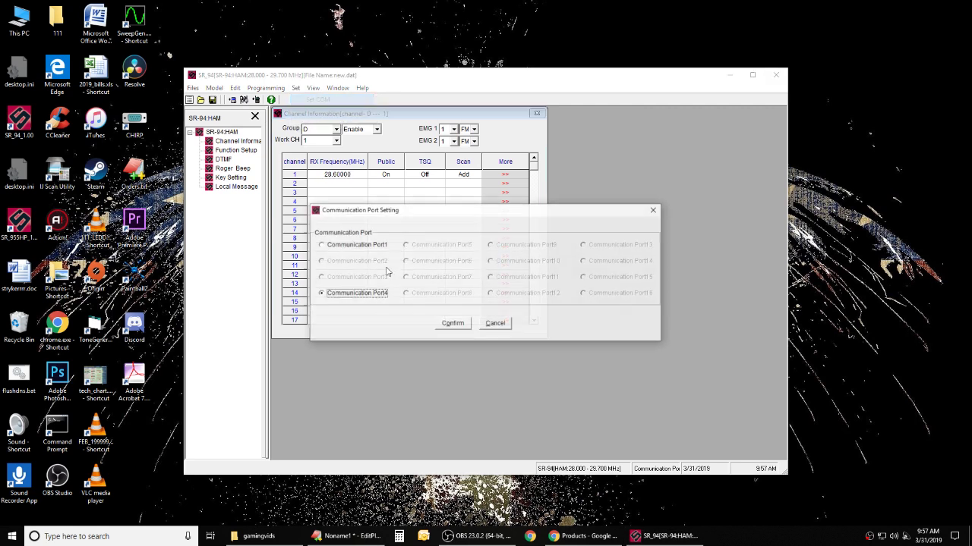
pyautogui.click(451, 325)
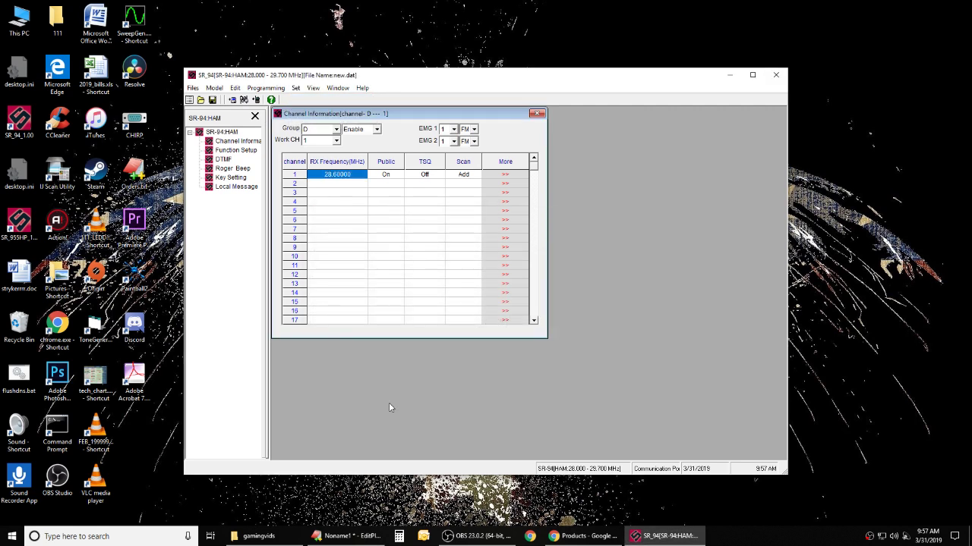
# Read the channel data from the transceiver into the SR_94 software.
pyautogui.click(262, 90)
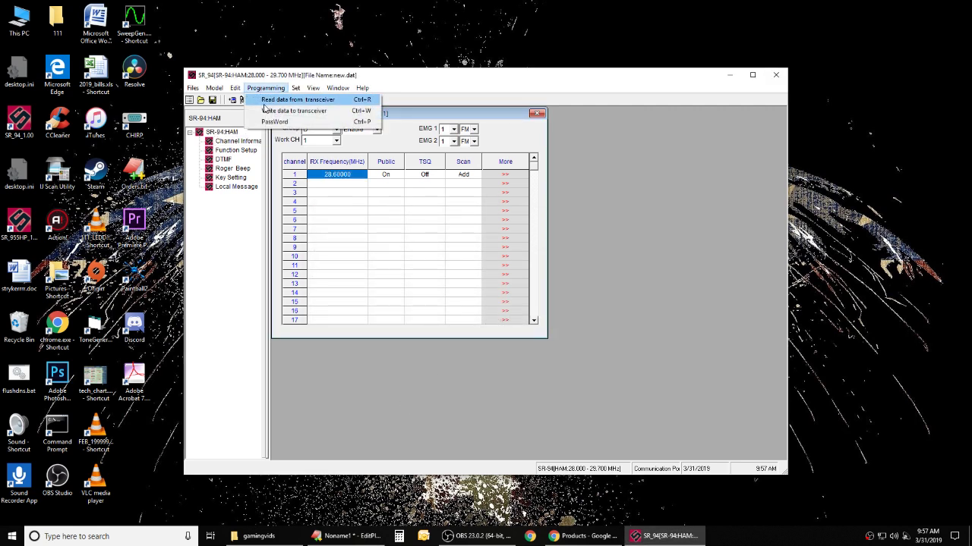
pyautogui.press('Escape')
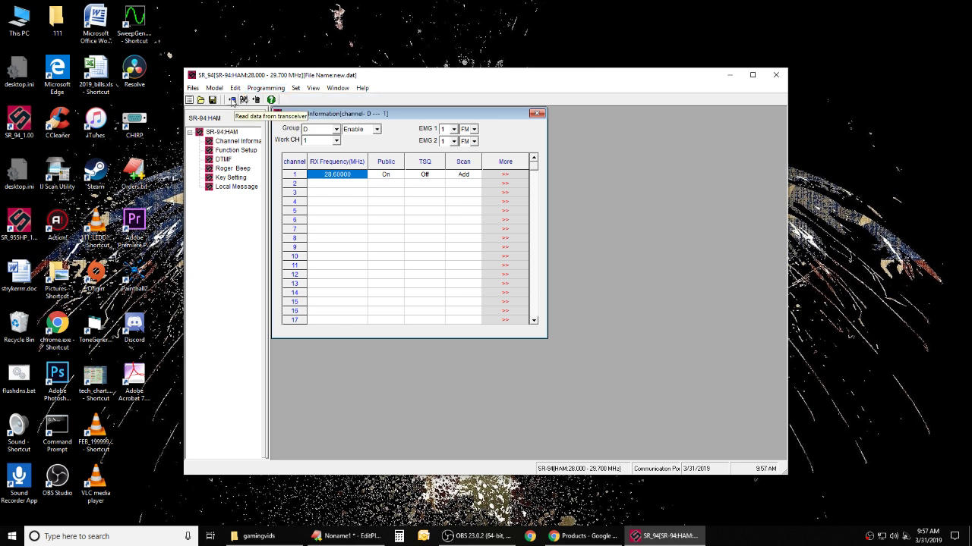
pyautogui.click(232, 101)
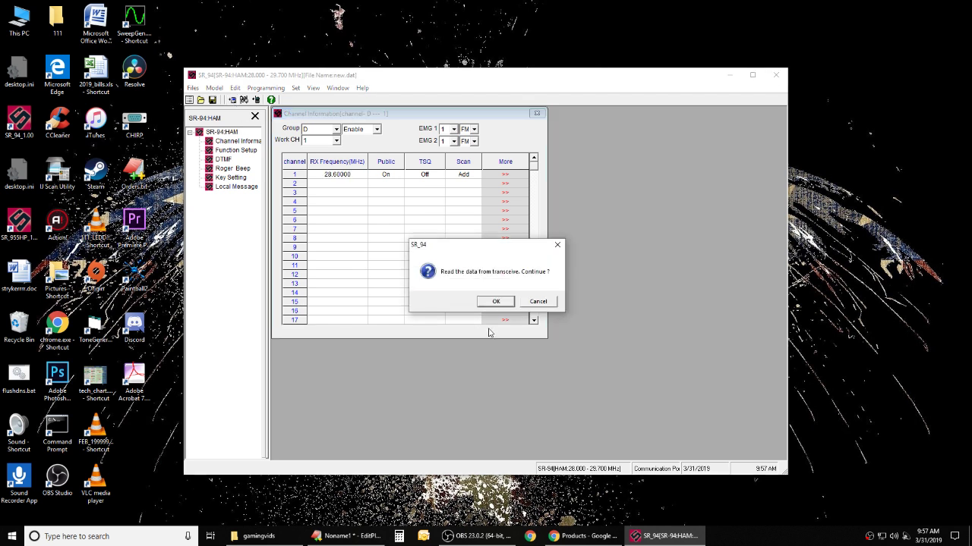
pyautogui.click(496, 299)
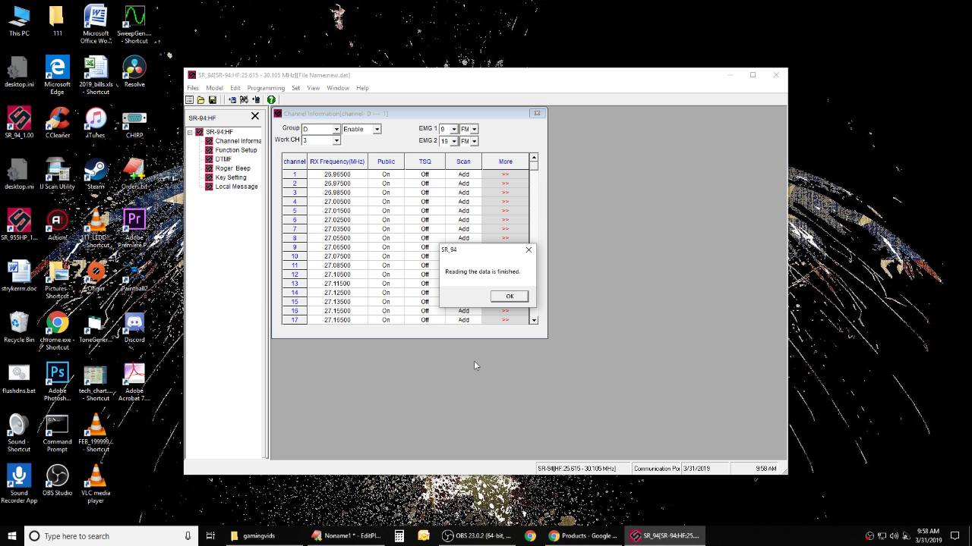
pyautogui.click(506, 297)
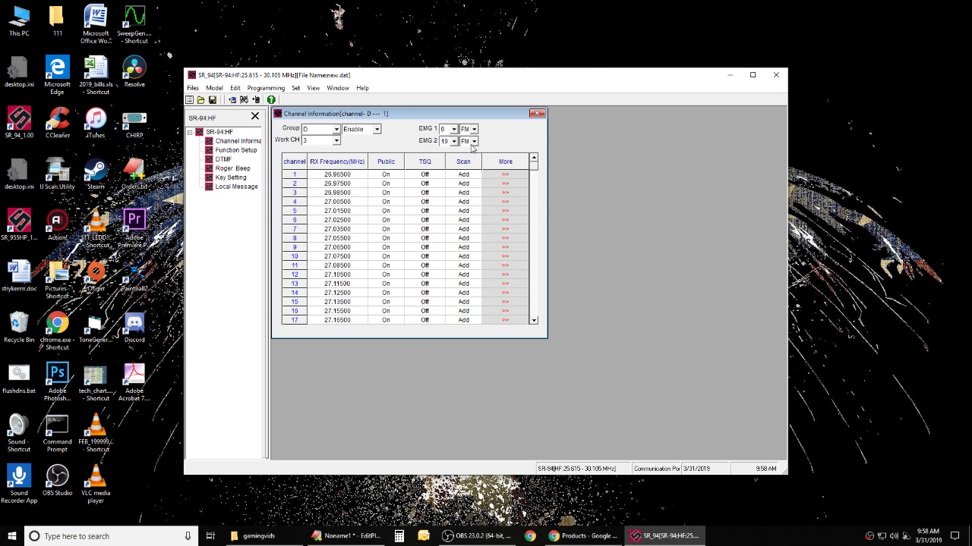
# Set the modes of emergency channels EMG 1 and EMG 2 in group D to AM.
pyautogui.click(473, 130)
pyautogui.click(469, 149)
pyautogui.click(474, 141)
pyautogui.click(469, 159)
# Examine the remaining channels of group D and the channel lists of groups E, VFO and MEM.
pyautogui.moveTo(535, 167); pyautogui.dragTo(523, 278)
pyautogui.click(336, 131)
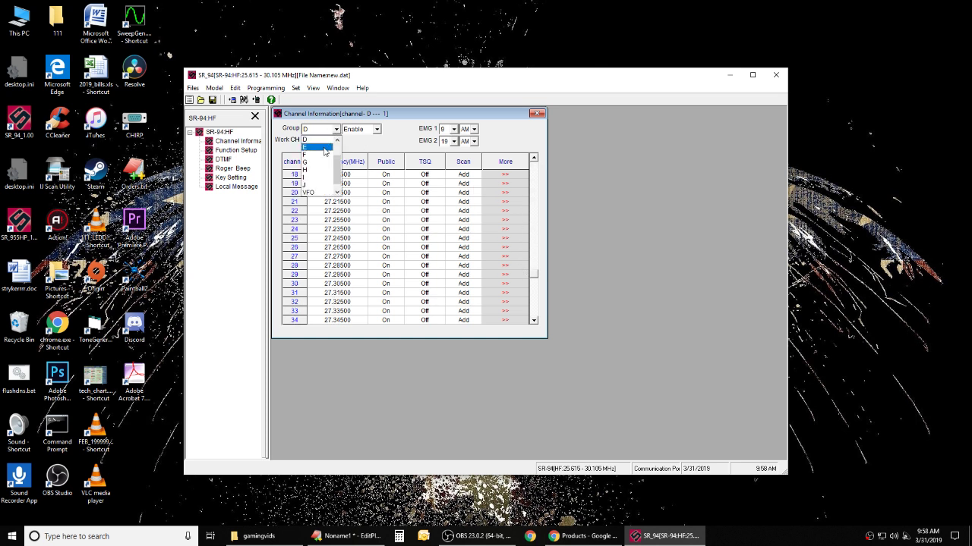
pyautogui.click(332, 149)
pyautogui.click(336, 129)
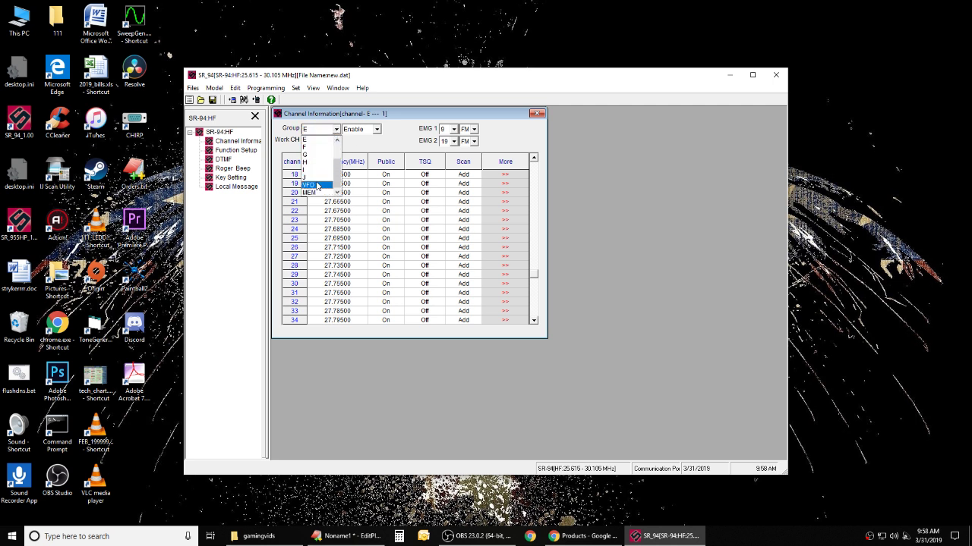
pyautogui.click(318, 186)
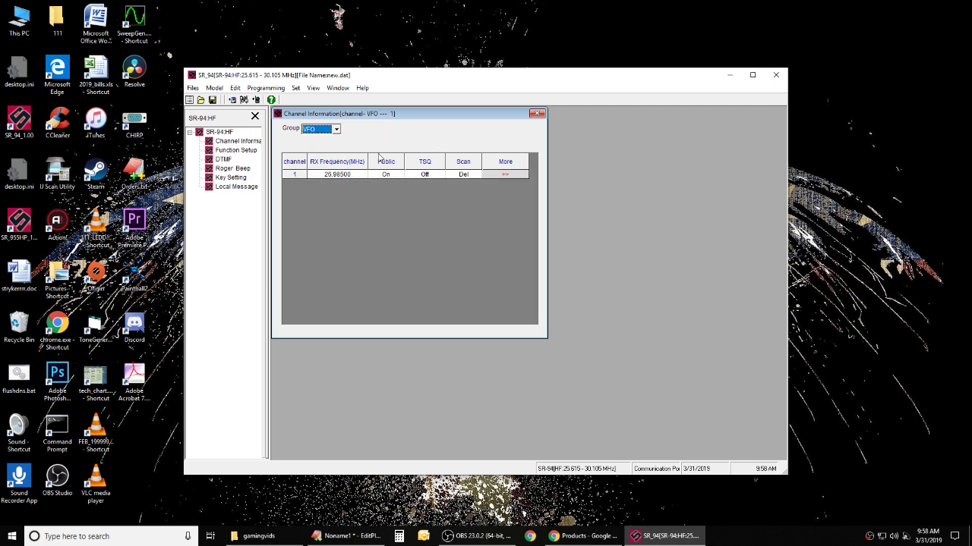
pyautogui.click(338, 130)
pyautogui.click(317, 194)
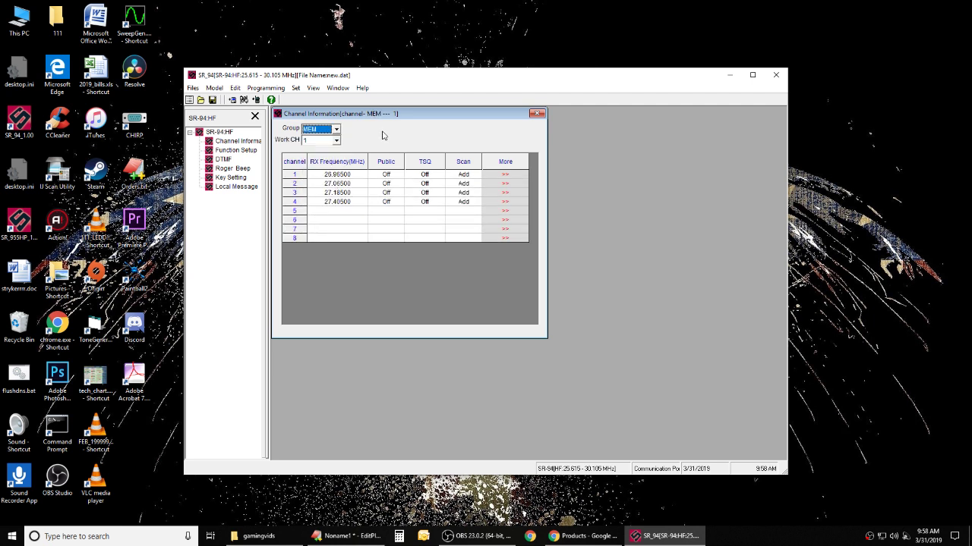
# Review the channel frequencies and EMG settings of groups A, B, C and D in turn.
pyautogui.click(335, 132)
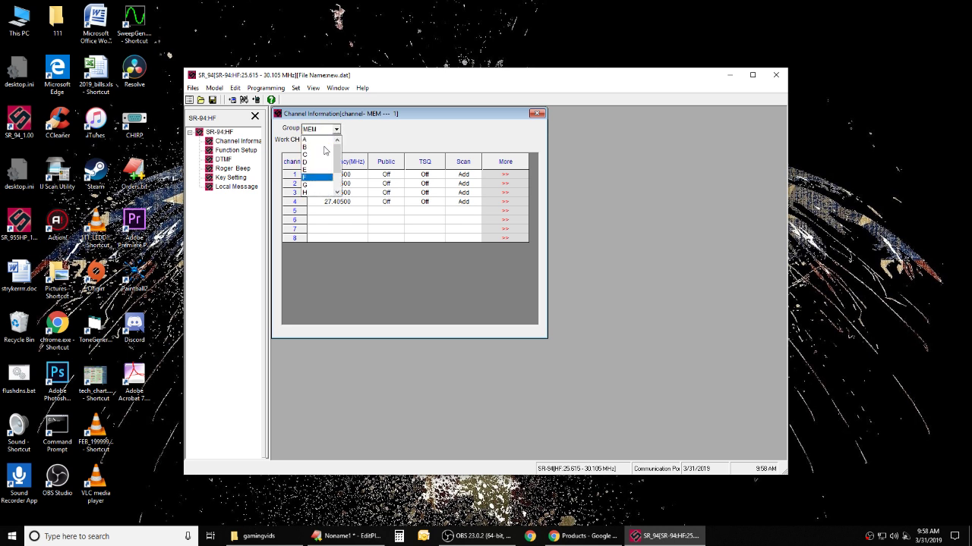
pyautogui.click(311, 140)
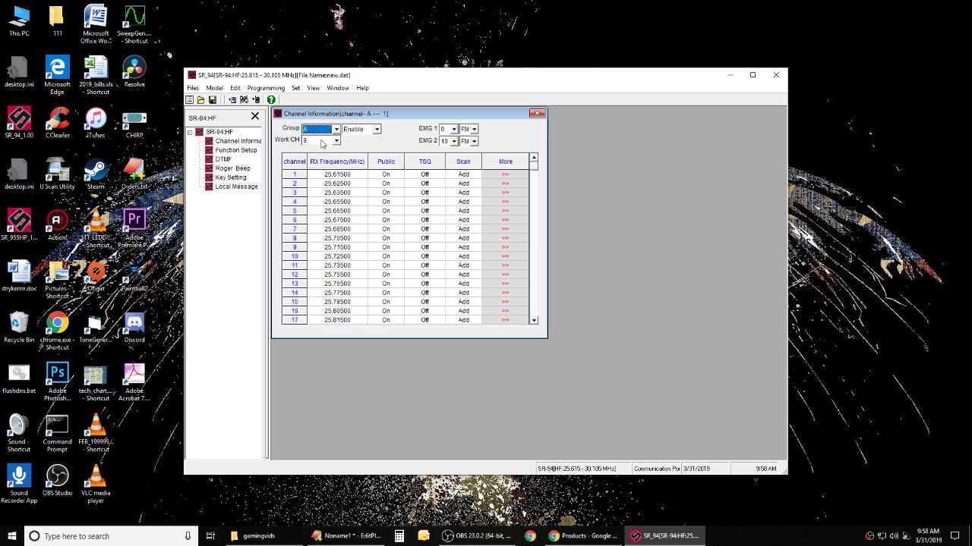
pyautogui.click(334, 131)
pyautogui.click(323, 140)
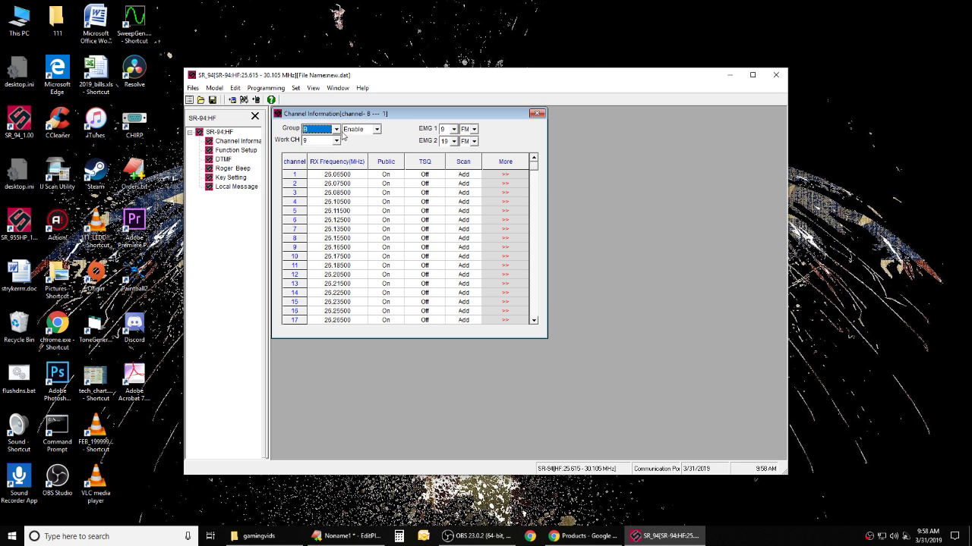
pyautogui.click(336, 131)
pyautogui.click(327, 147)
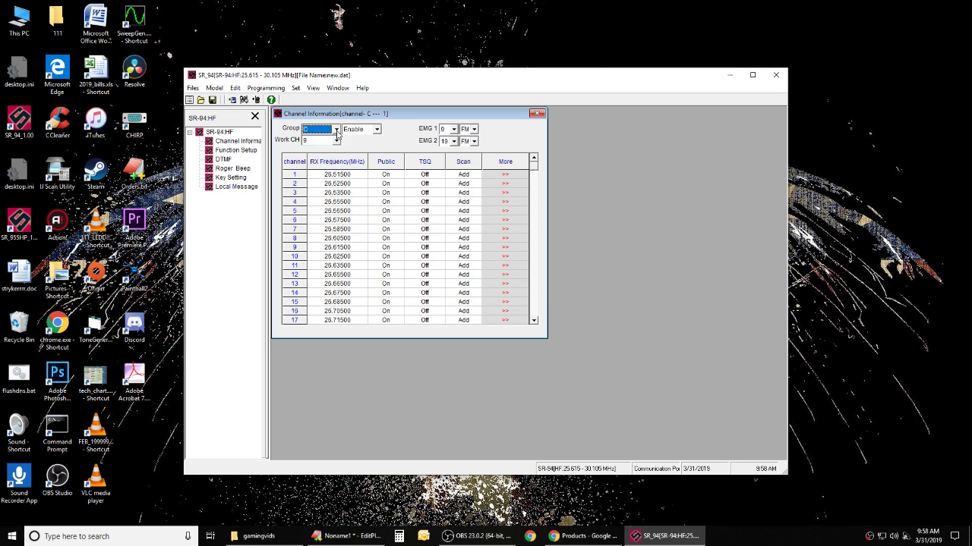
pyautogui.click(336, 130)
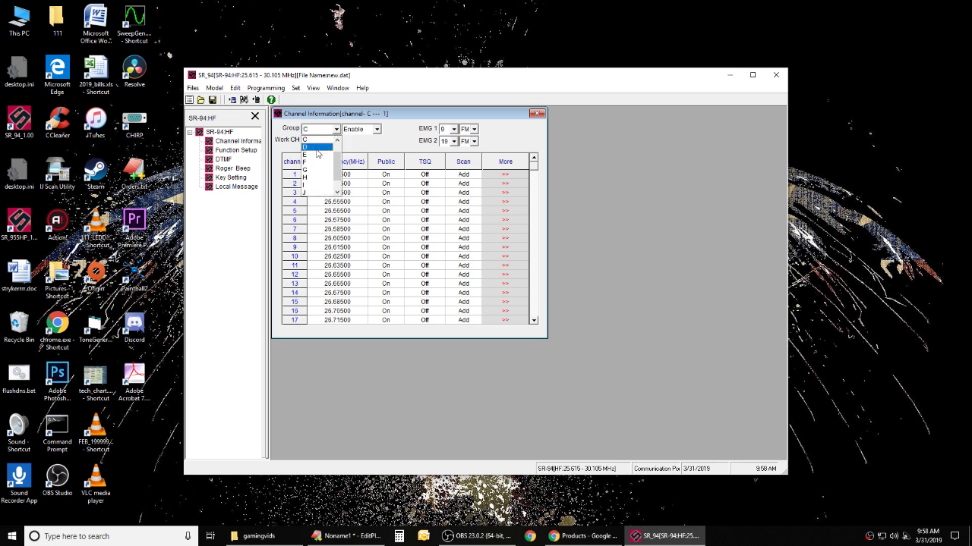
pyautogui.click(317, 149)
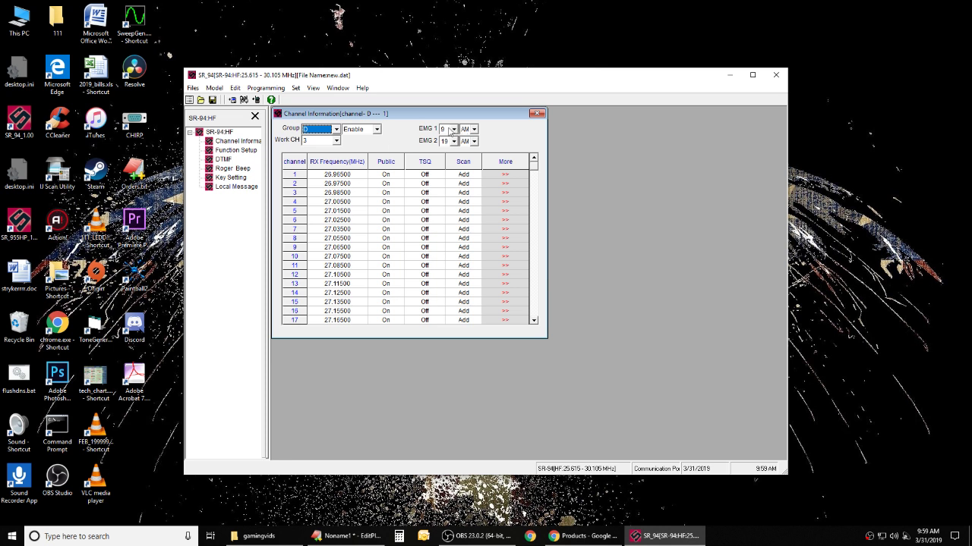
pyautogui.click(336, 129)
pyautogui.click(312, 155)
# Restart the SR_94 software without saving the current file, and read the data from the transceiver again.
pyautogui.click(776, 74)
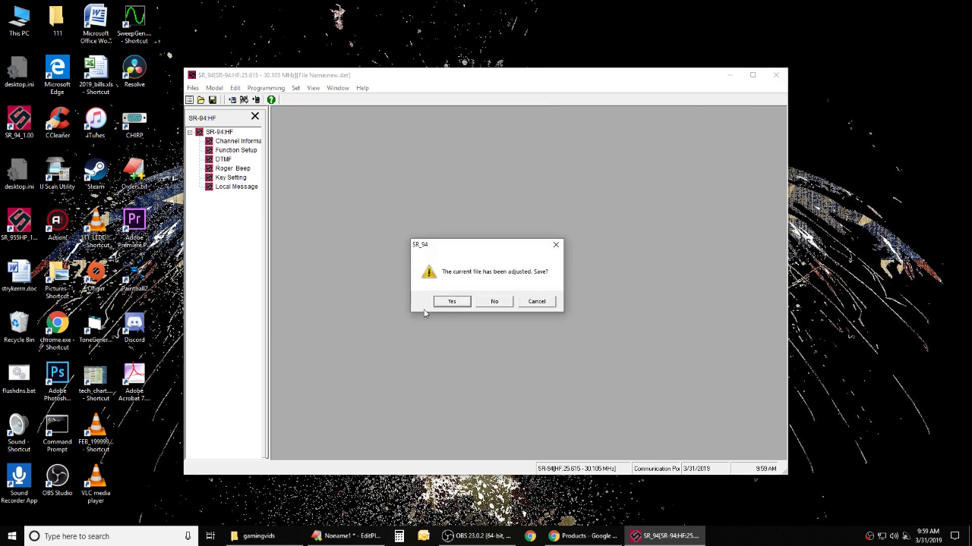
pyautogui.click(489, 302)
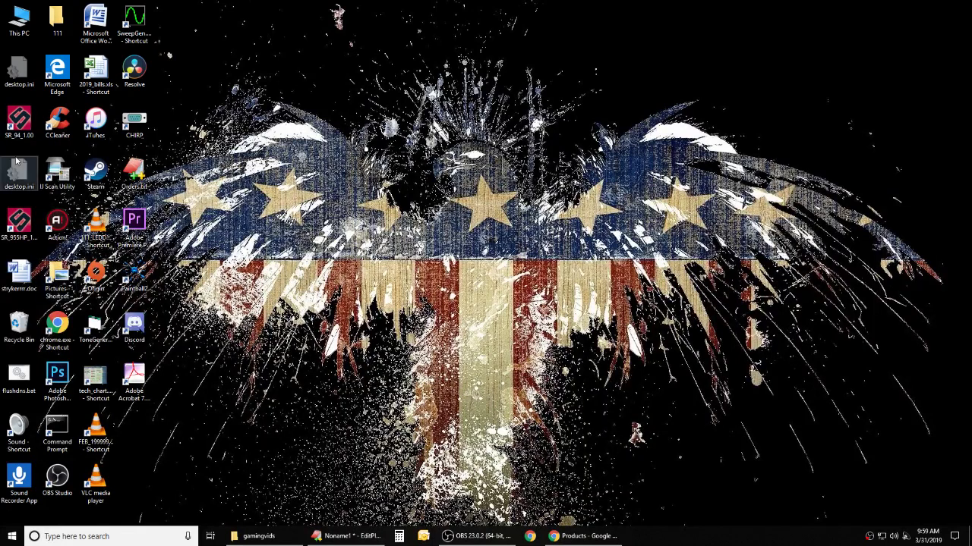
pyautogui.doubleClick(19, 122)
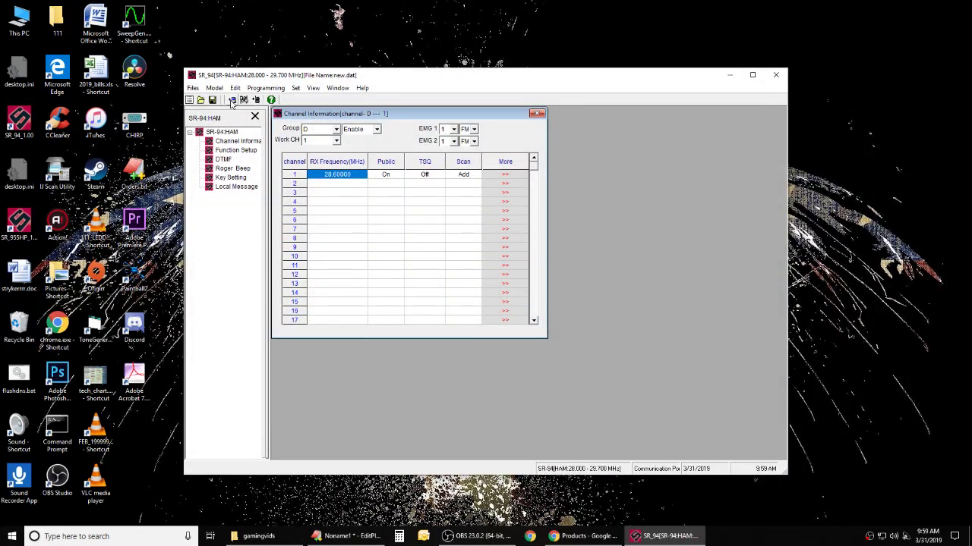
pyautogui.click(233, 99)
pyautogui.press('Return')
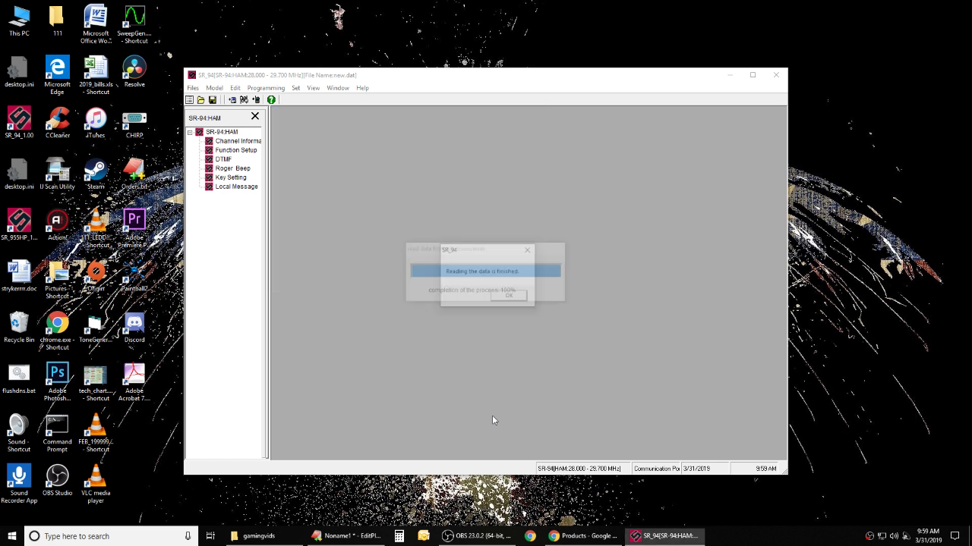
# Finish reading the transceiver data and open the channel information and function setup.
pyautogui.click(508, 296)
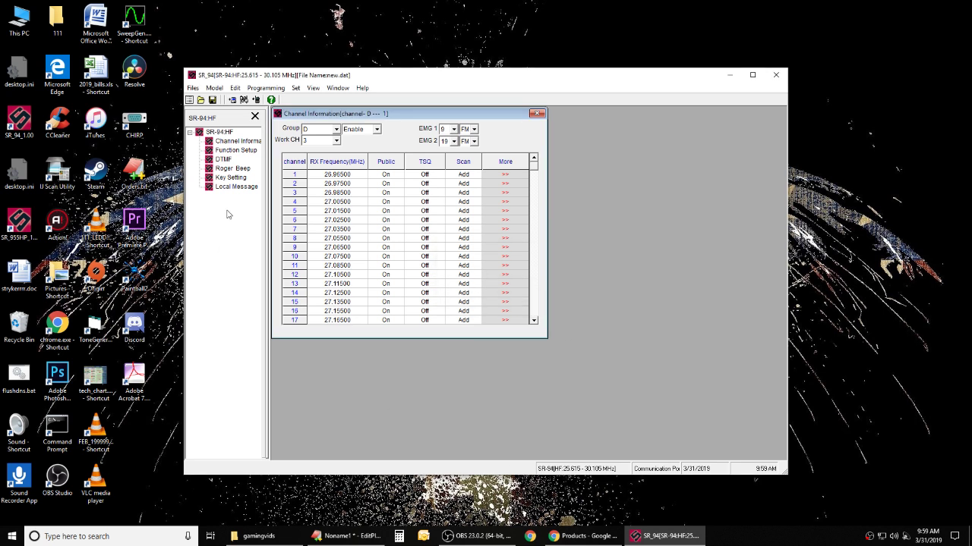
pyautogui.click(240, 143)
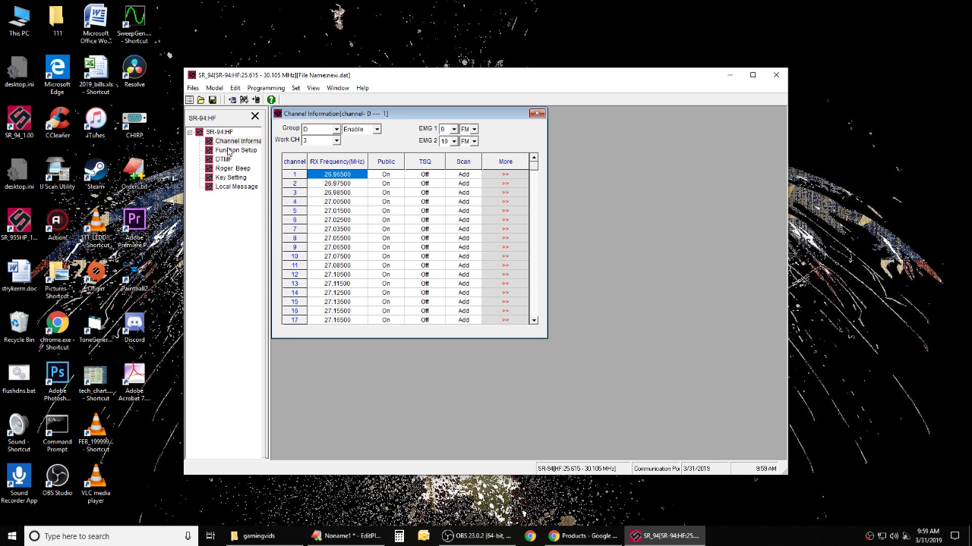
pyautogui.click(228, 152)
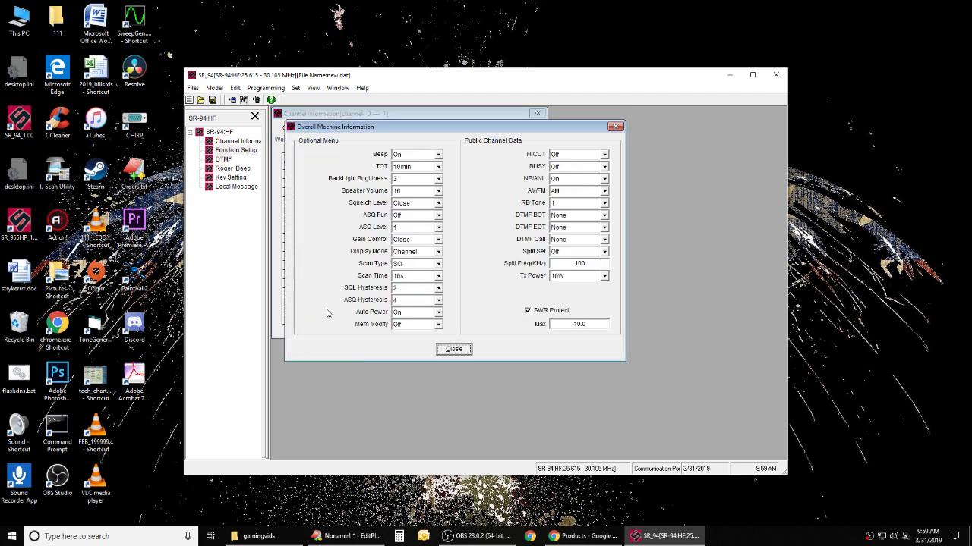
# Review the available options for Display Mode, Scan Type and Mem Modify in the function setup.
pyautogui.click(438, 253)
pyautogui.click(439, 258)
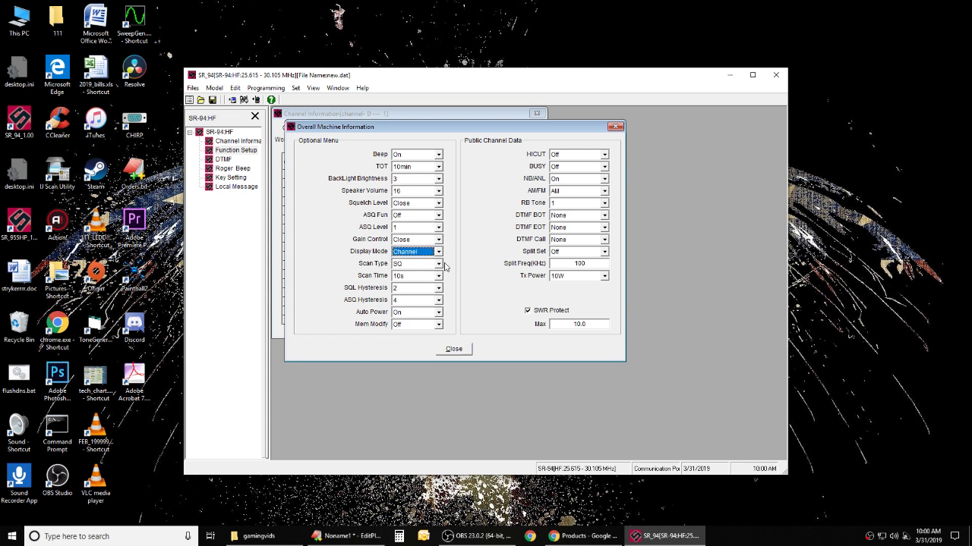
pyautogui.click(440, 264)
pyautogui.click(439, 264)
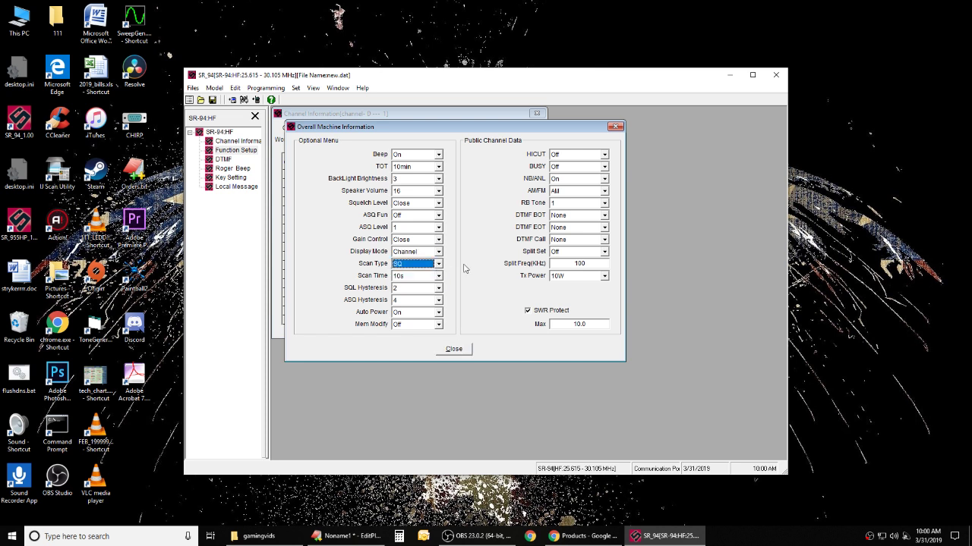
pyautogui.click(438, 325)
pyautogui.click(438, 327)
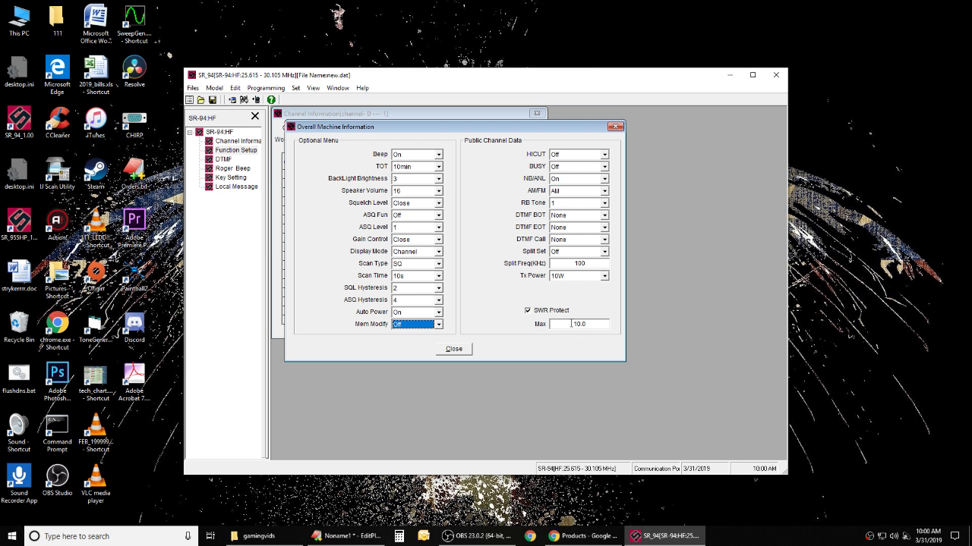
# Try to set the SWR Protect maximum to 3 in the function setup, reopening it for a second attempt.
pyautogui.doubleClick(572, 324)
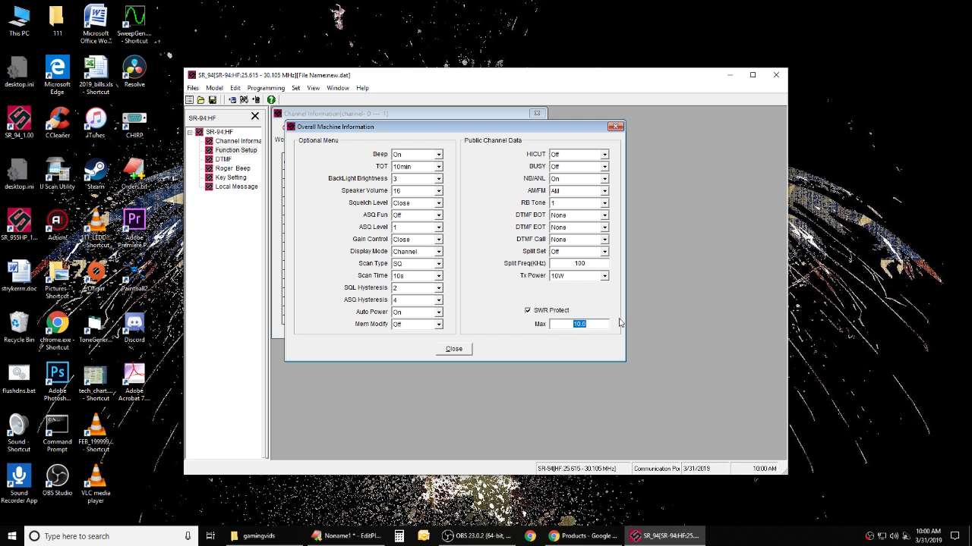
pyautogui.write('3.00')
pyautogui.click(615, 127)
pyautogui.doubleClick(234, 151)
pyautogui.doubleClick(578, 324)
pyautogui.write('3')
pyautogui.moveTo(457, 130); pyautogui.dragTo(560, 174)
# Review the DTMF encode settings and the DTMF encode list.
pyautogui.click(224, 159)
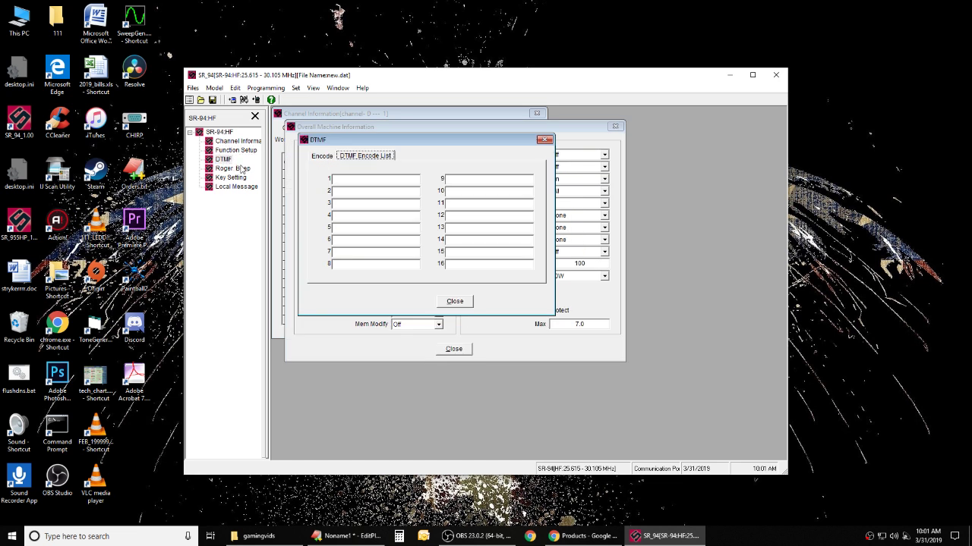
pyautogui.click(333, 159)
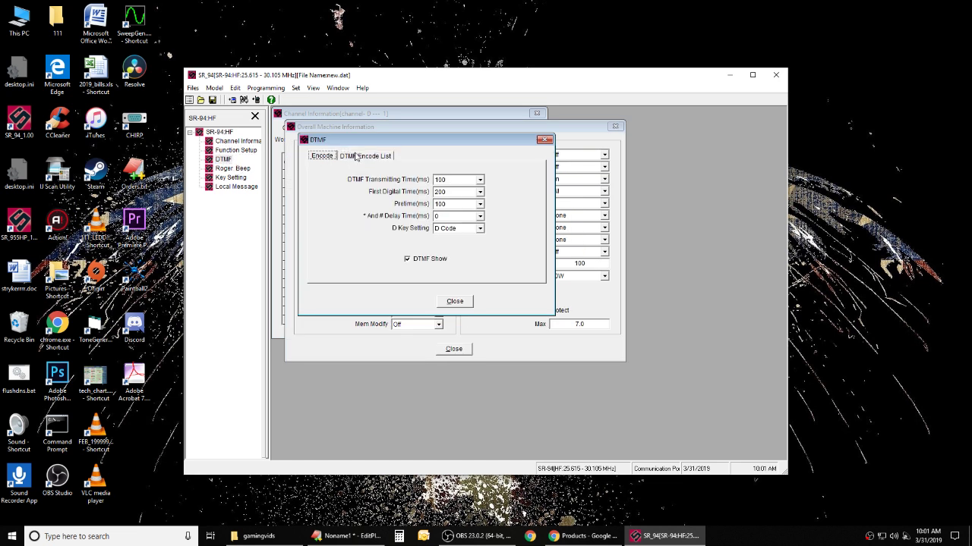
pyautogui.click(370, 159)
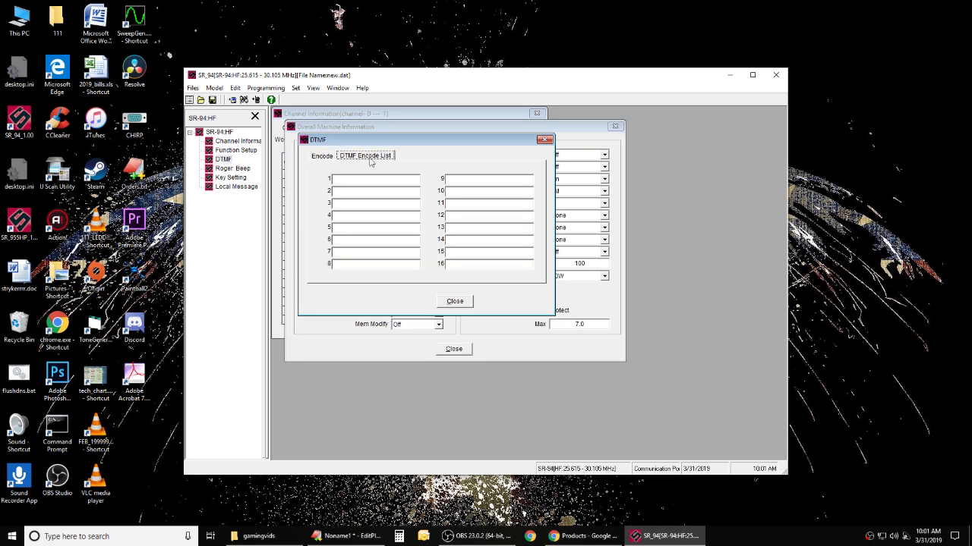
# Move the DTMF window aside and retry an SWR Protect maximum of 3 in the function setup.
pyautogui.moveTo(386, 141); pyautogui.dragTo(693, 185)
pyautogui.click(578, 324)
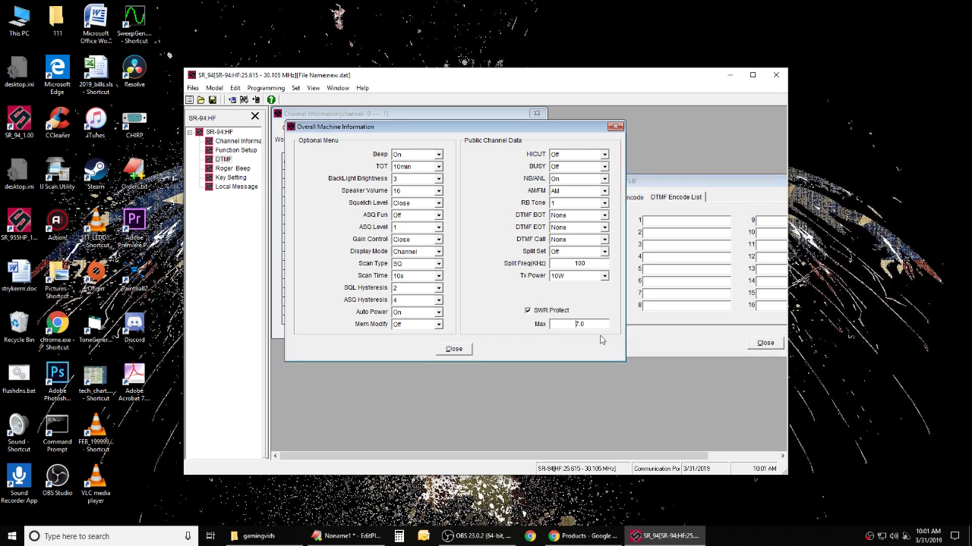
pyautogui.press('Delete')
pyautogui.write('3')
pyautogui.click(693, 354)
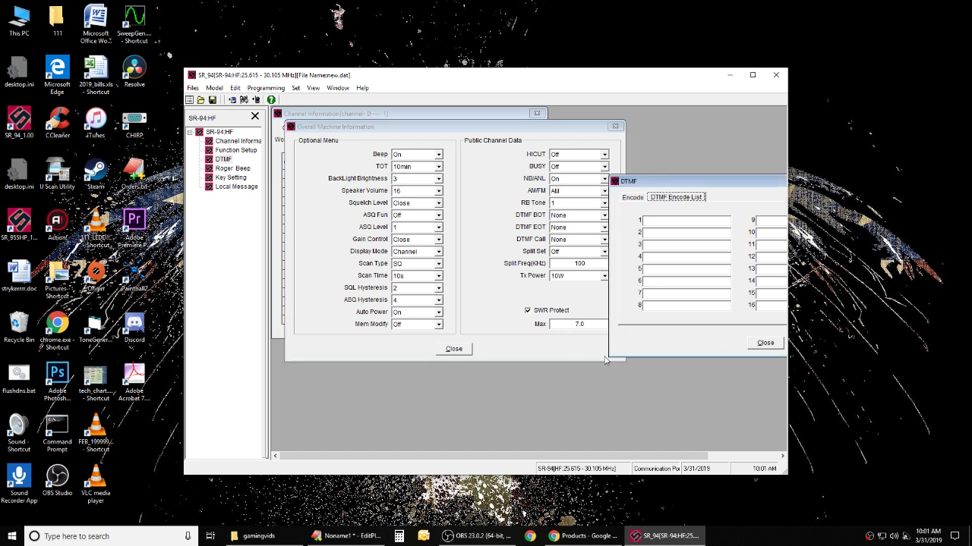
pyautogui.click(582, 351)
pyautogui.click(675, 349)
pyautogui.click(584, 347)
pyautogui.click(678, 195)
pyautogui.moveTo(679, 185); pyautogui.dragTo(472, 262)
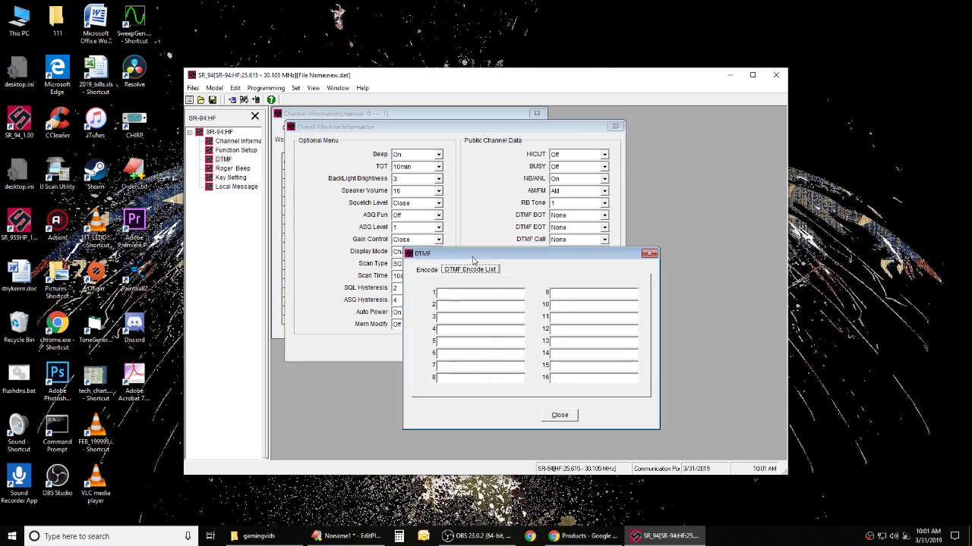
# Open the roger beep settings and play RB Tone 1.
pyautogui.doubleClick(240, 170)
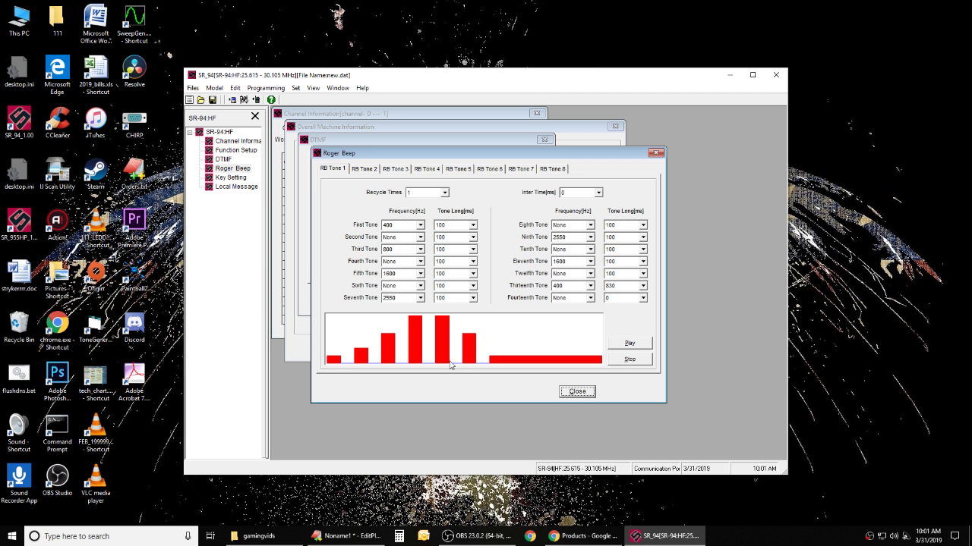
pyautogui.click(629, 343)
pyautogui.moveTo(374, 157); pyautogui.dragTo(486, 180)
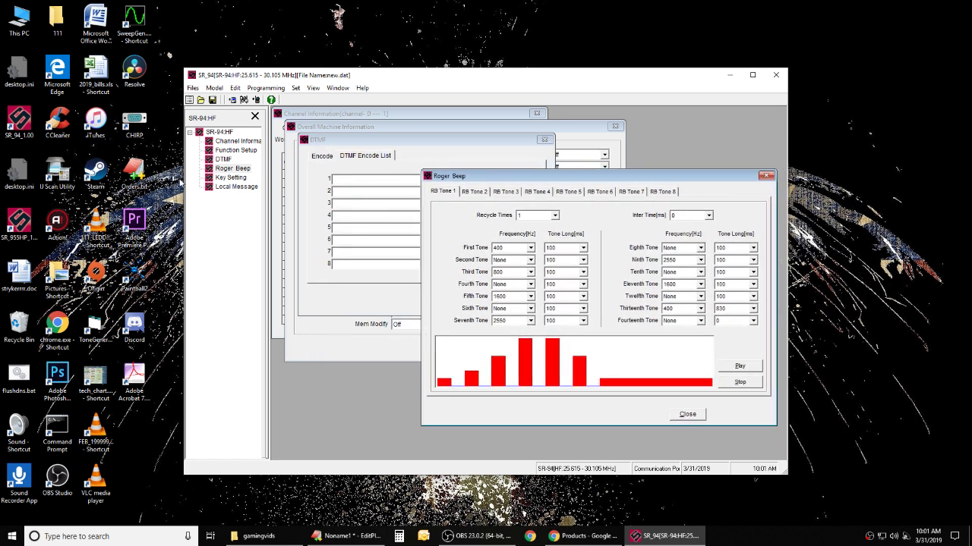
# Review the key assignments, the local information and the available Work Key Mode combinations.
pyautogui.click(221, 178)
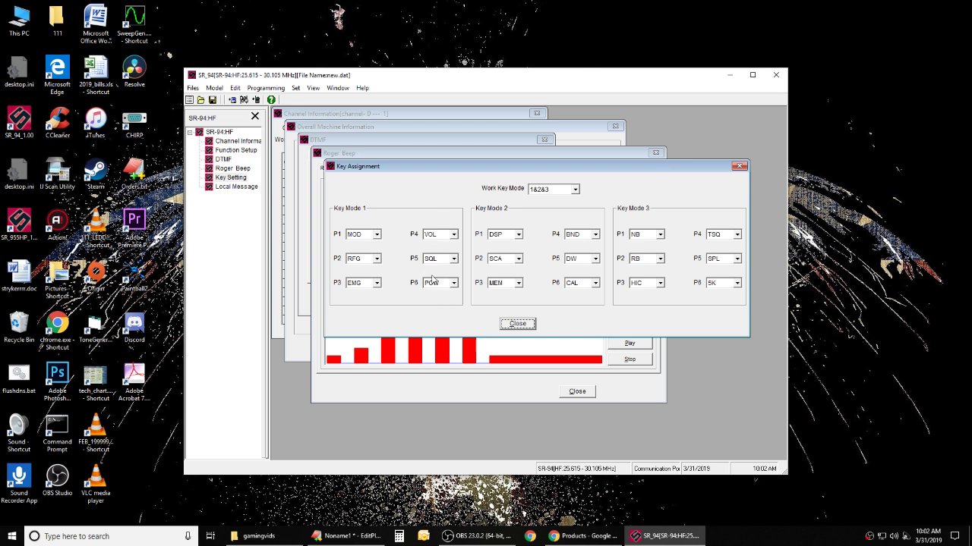
pyautogui.click(224, 188)
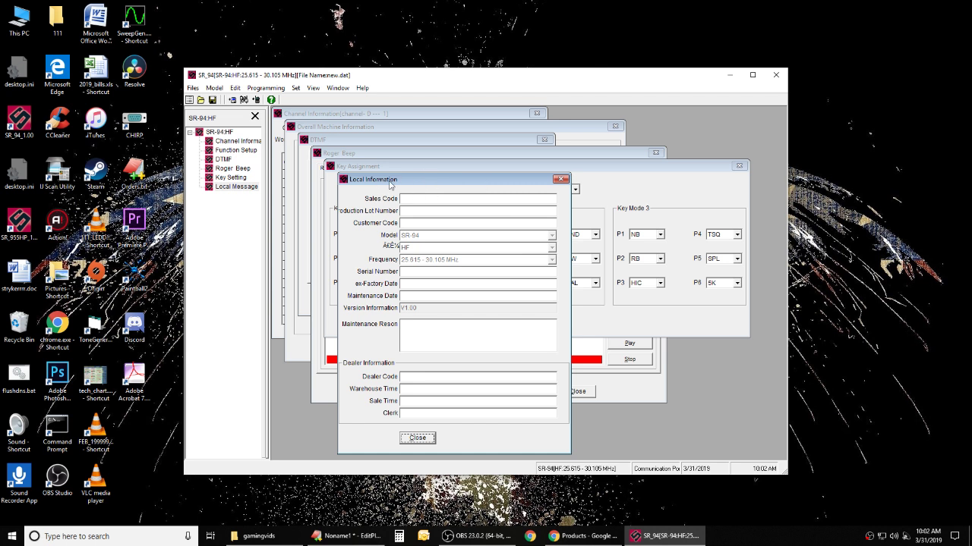
pyautogui.click(563, 181)
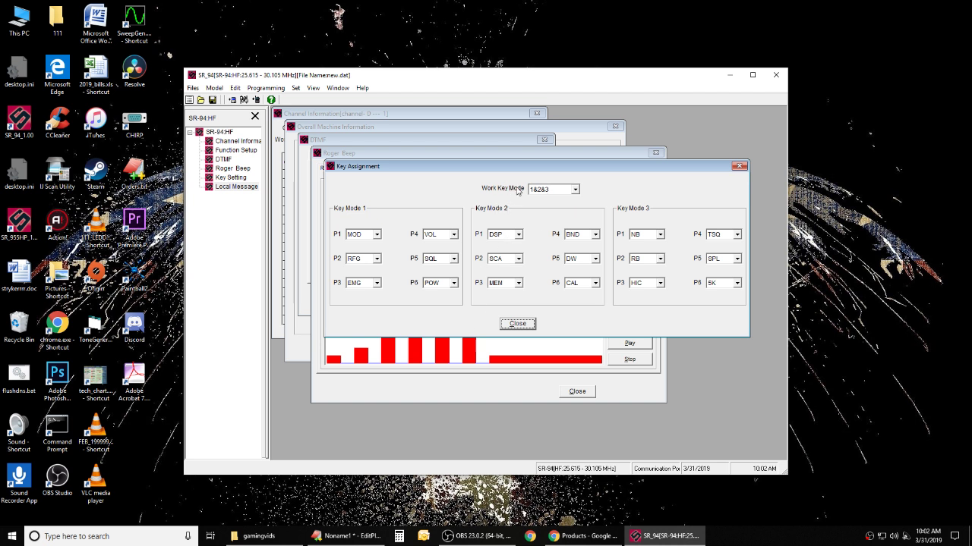
pyautogui.click(576, 191)
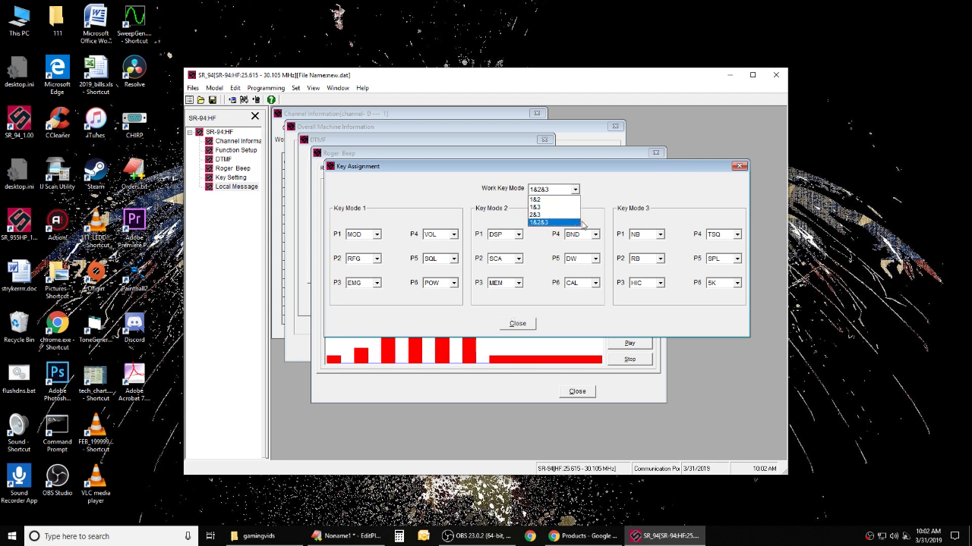
pyautogui.click(619, 185)
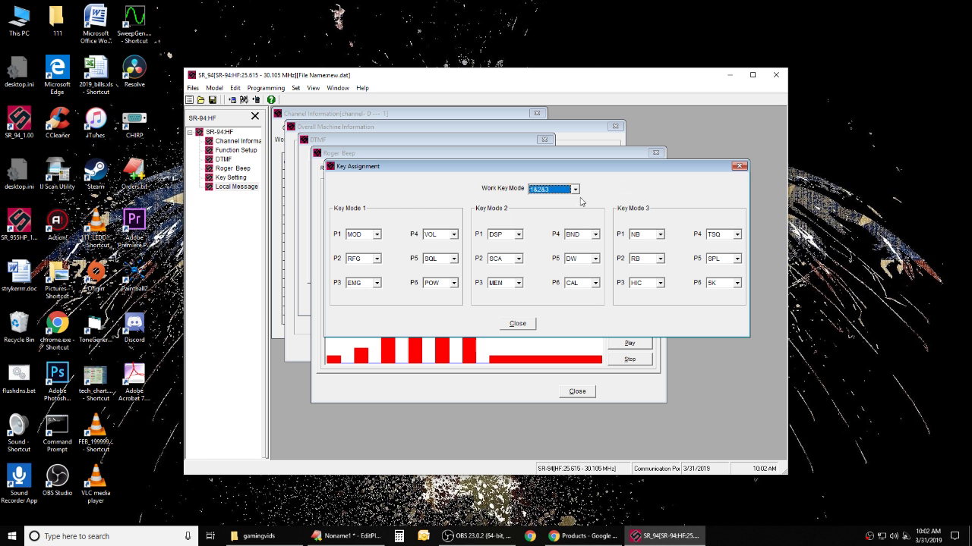
# In Key Mode 1, assign VOL to key P1 and MOD to key P4.
pyautogui.click(377, 235)
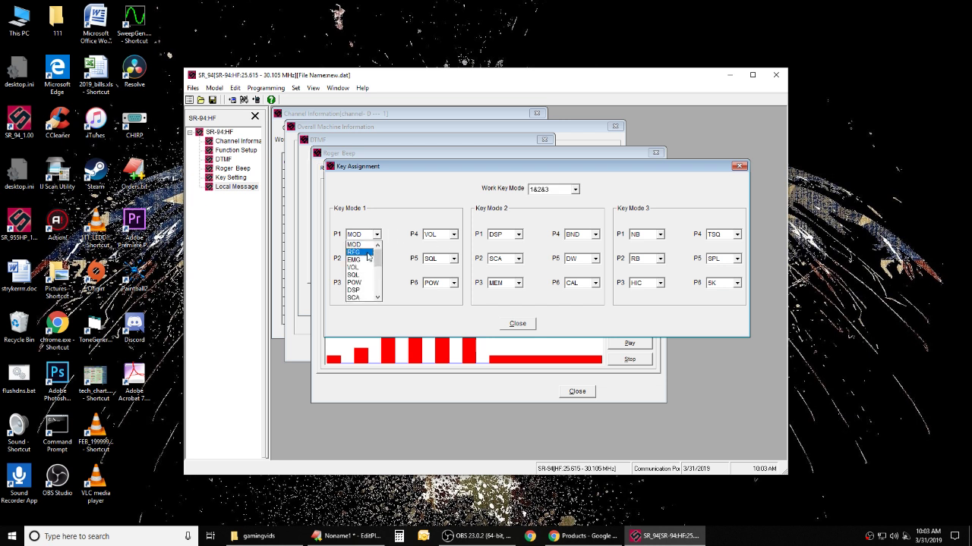
pyautogui.click(361, 270)
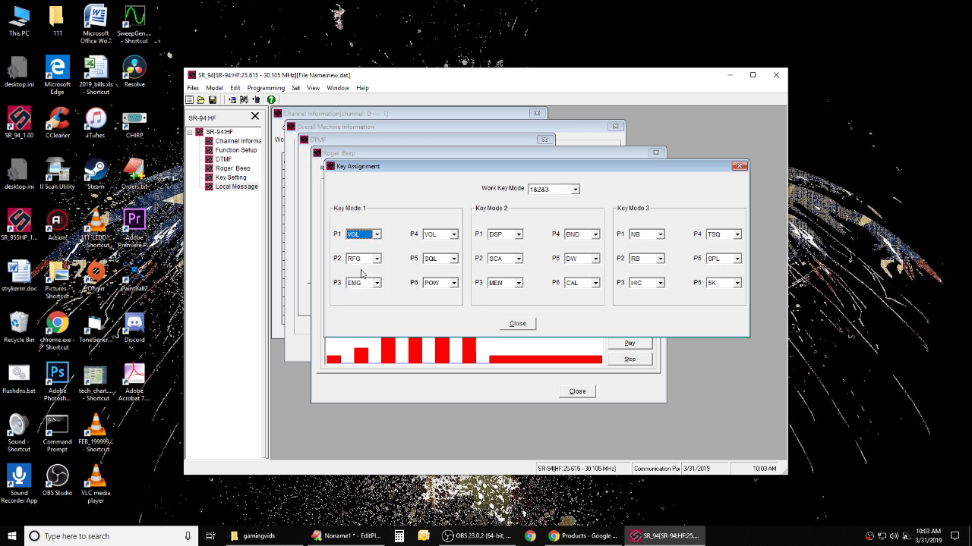
pyautogui.click(456, 236)
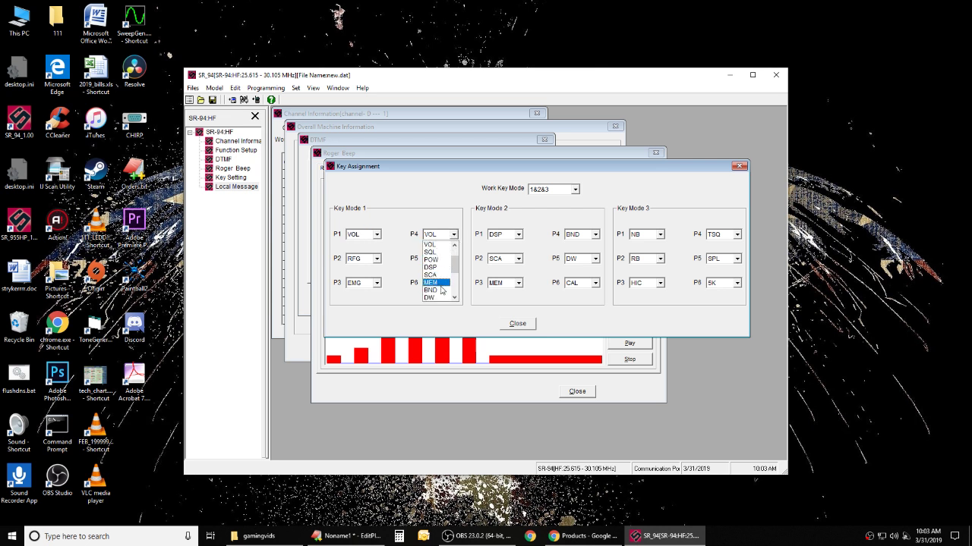
pyautogui.scroll(3, 438, 258)
pyautogui.click(438, 246)
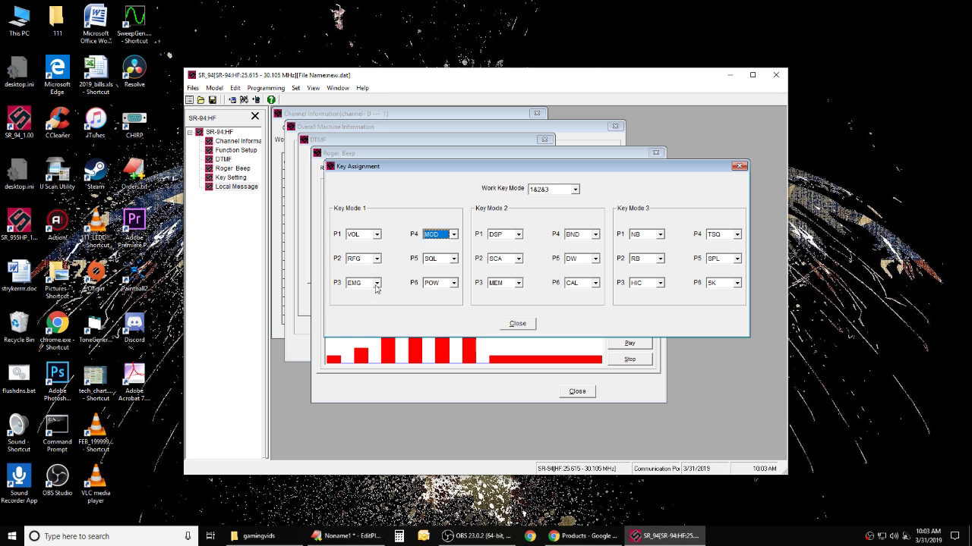
# In Key Mode 1, assign POW to key P3 and EMG to key P6.
pyautogui.click(377, 284)
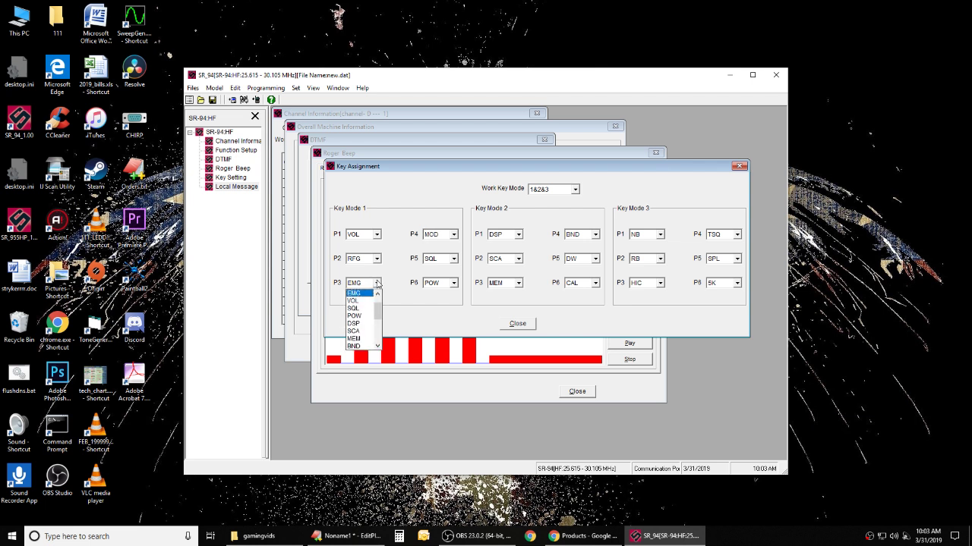
pyautogui.click(364, 316)
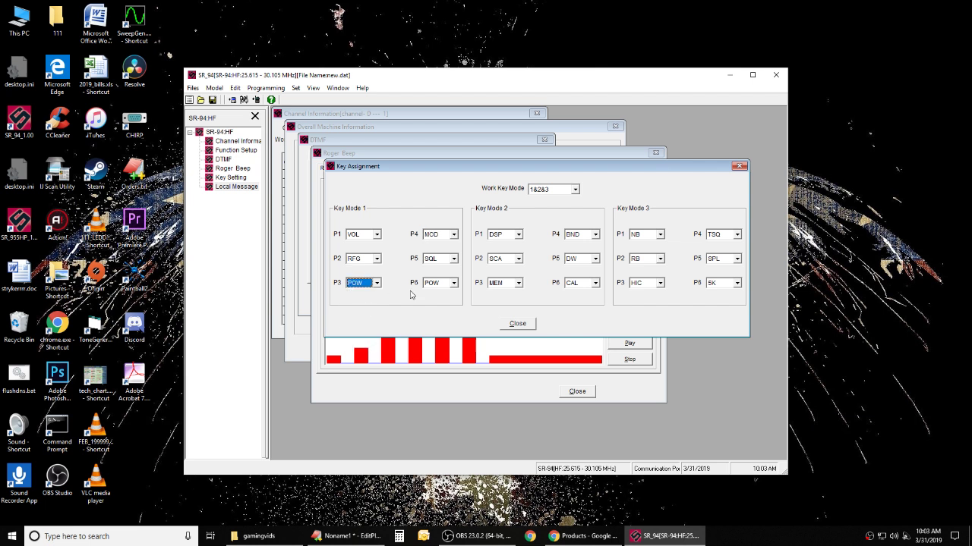
pyautogui.click(453, 283)
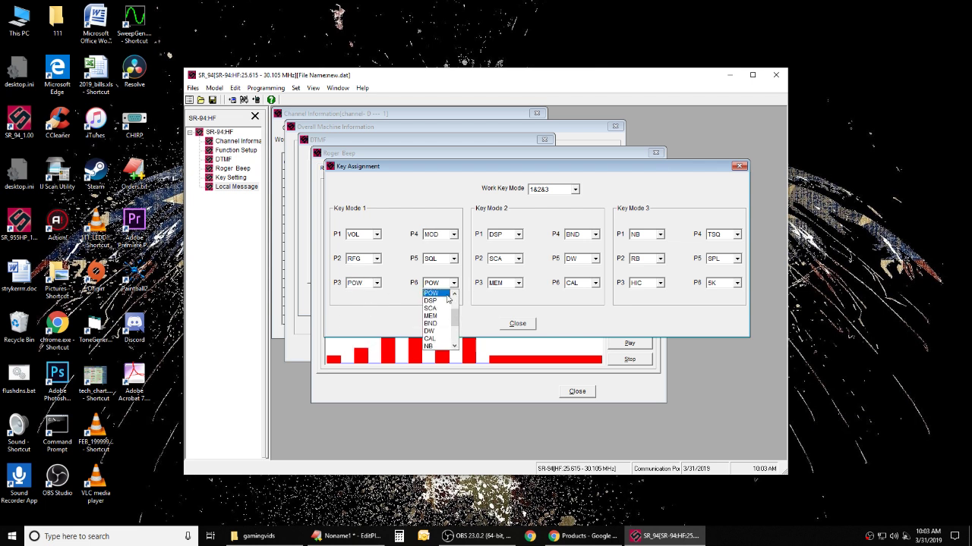
pyautogui.moveTo(454, 319); pyautogui.dragTo(454, 313)
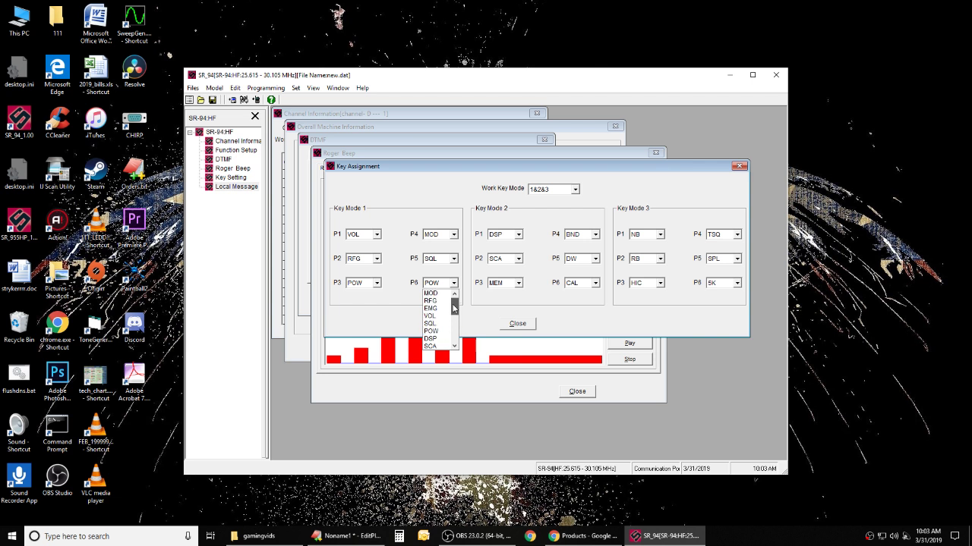
pyautogui.click(439, 309)
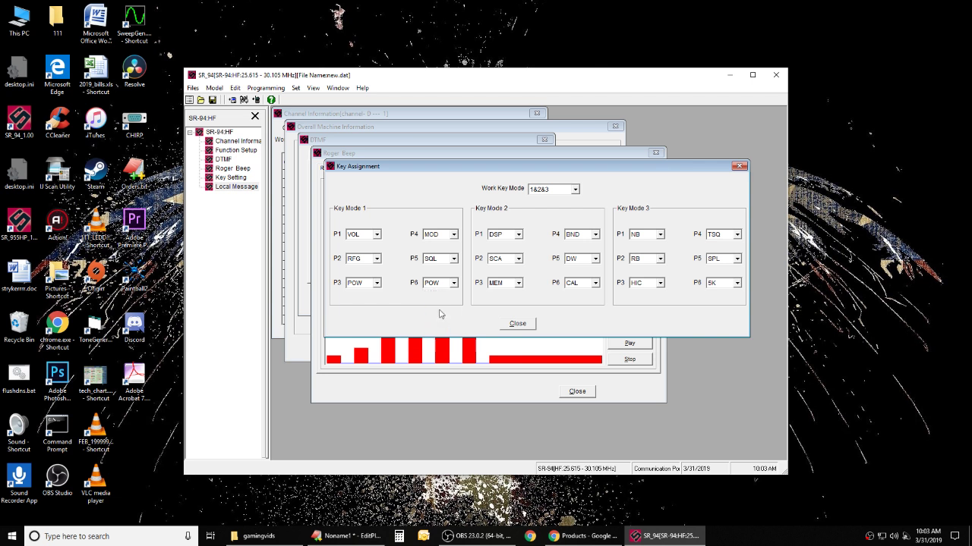
# In Key Mode 1, assign SQL to key P2 and RFG to key P5.
pyautogui.click(376, 259)
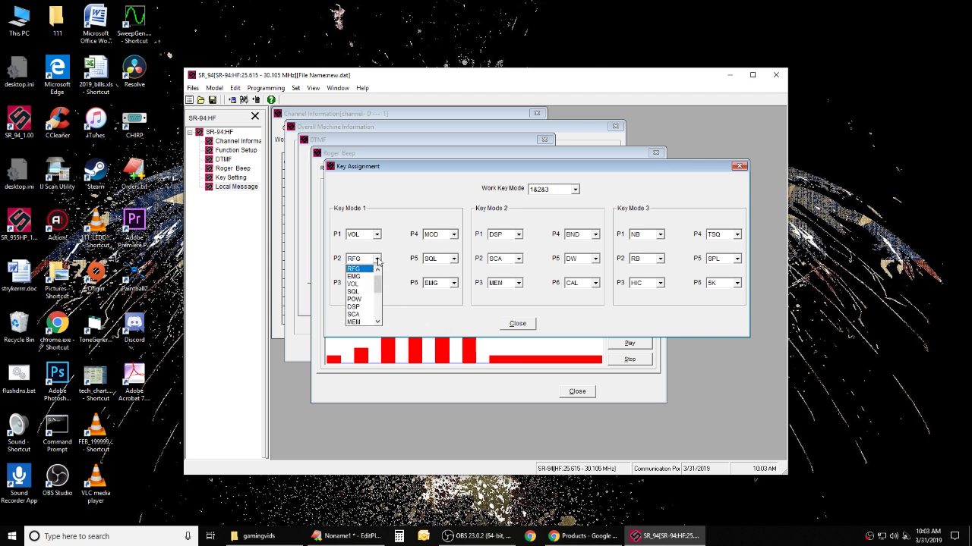
pyautogui.click(361, 292)
pyautogui.click(453, 259)
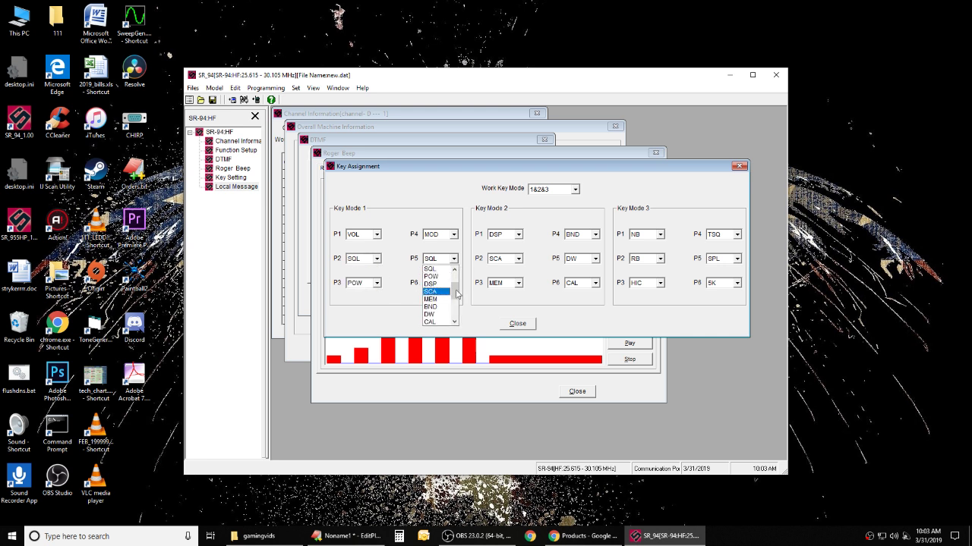
pyautogui.scroll(2, 439, 286)
pyautogui.click(434, 278)
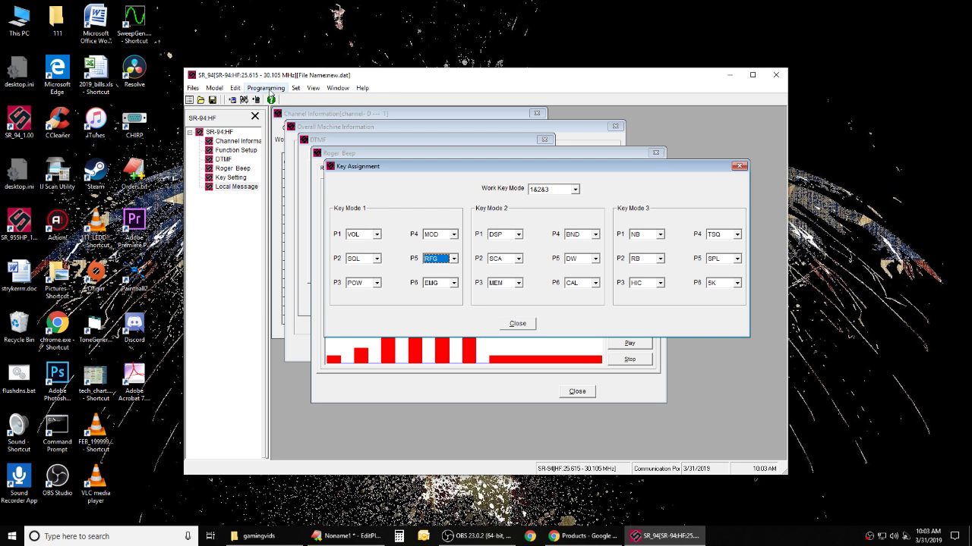
# Write the programmed data to the transceiver.
pyautogui.click(269, 89)
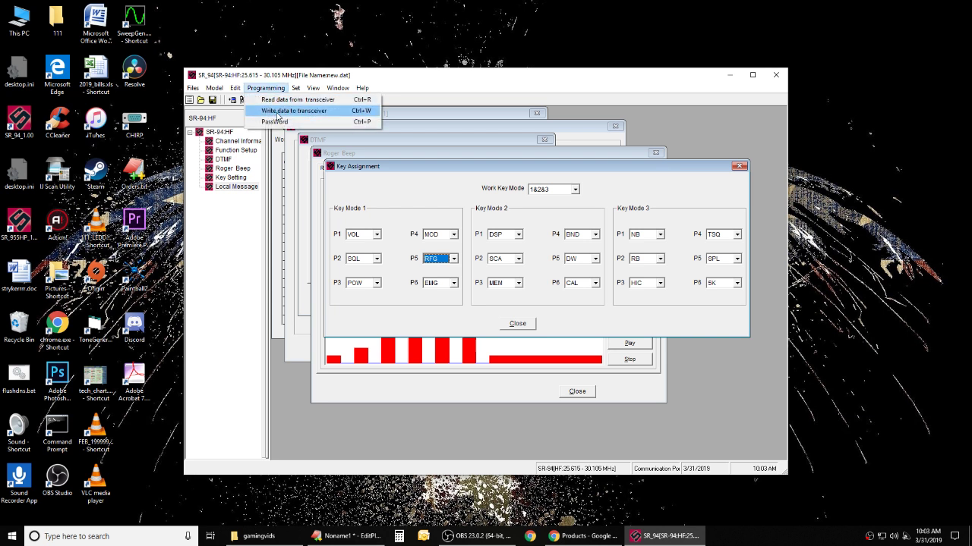
pyautogui.click(278, 114)
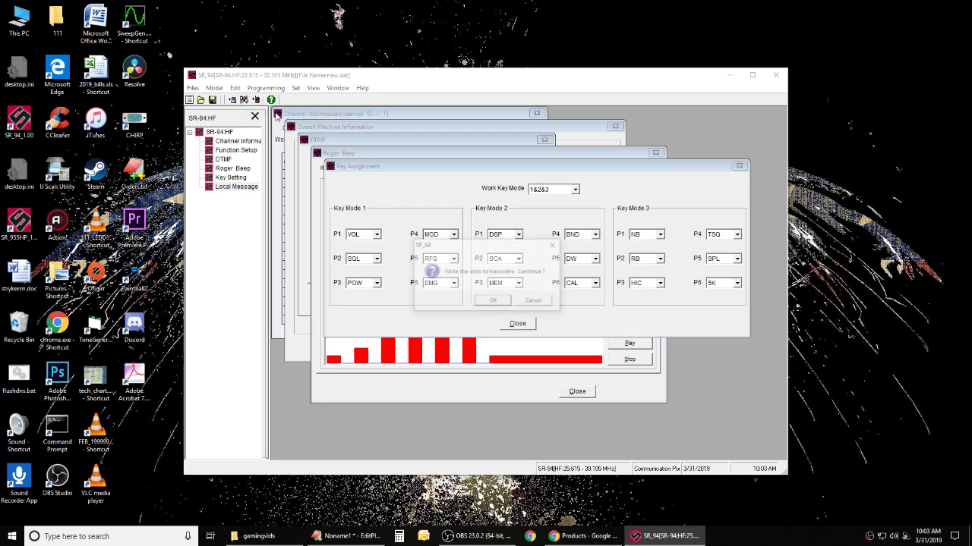
pyautogui.click(494, 302)
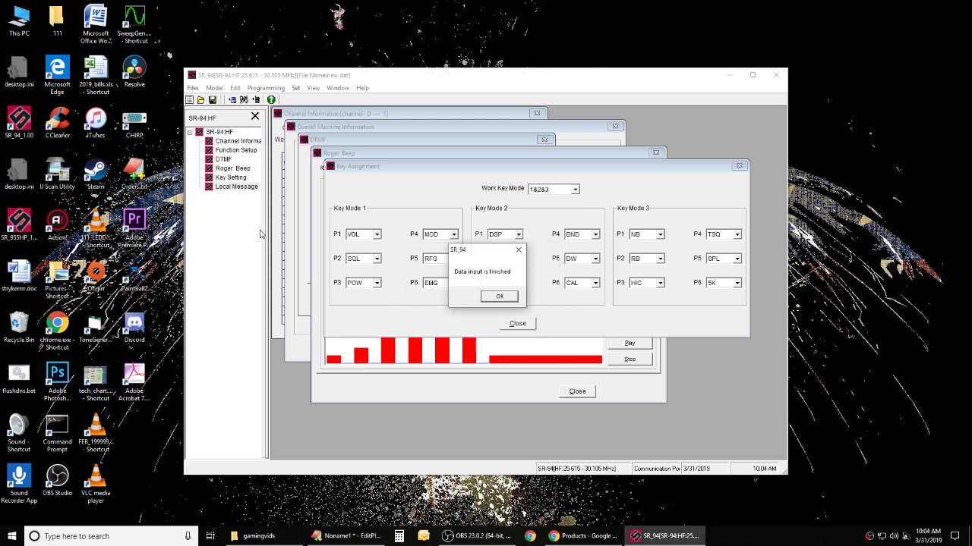
# Dismiss the data transfer message and bring the Roger Beep window to the front.
pyautogui.click(503, 299)
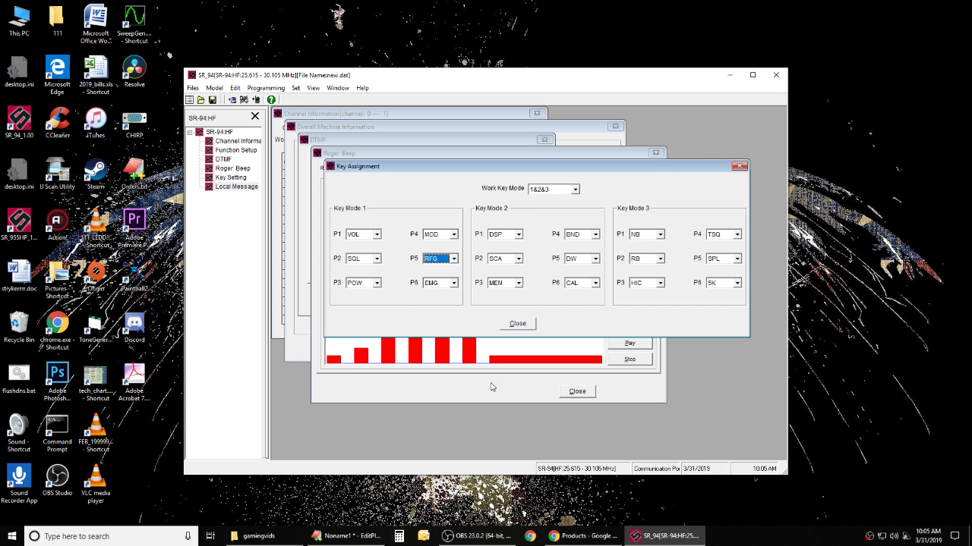
pyautogui.click(500, 370)
pyautogui.click(624, 346)
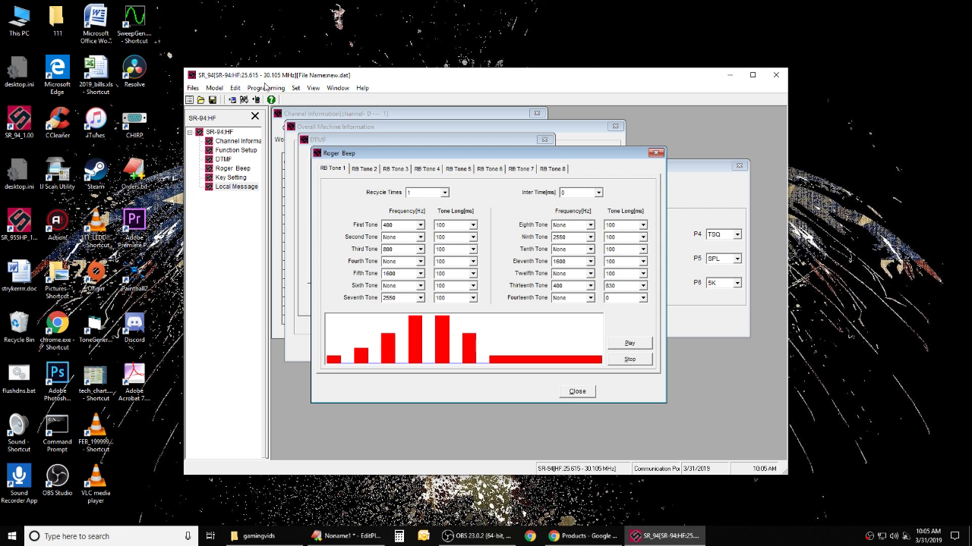
# Review the Roger Beep tone sequences for RB Tone 2 through RB Tone 7.
pyautogui.click(459, 170)
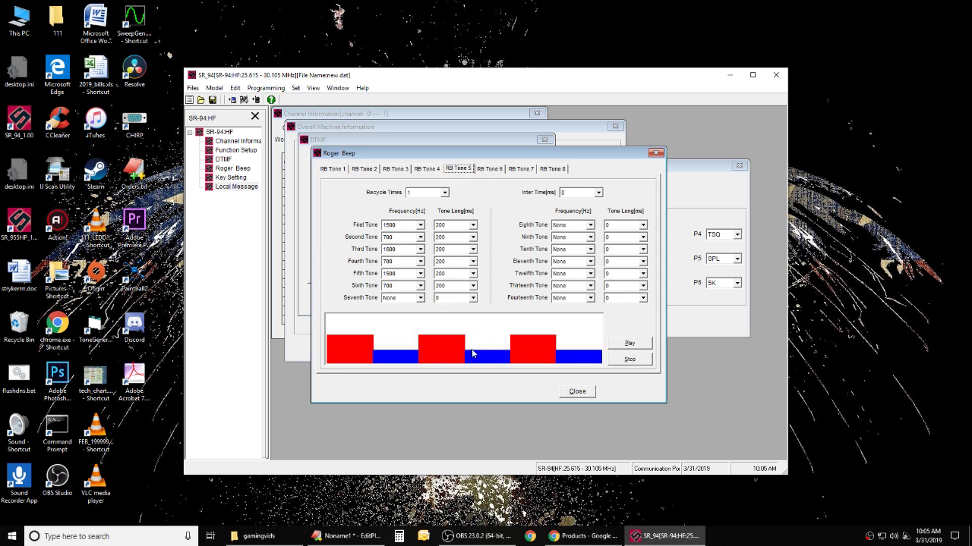
pyautogui.click(491, 171)
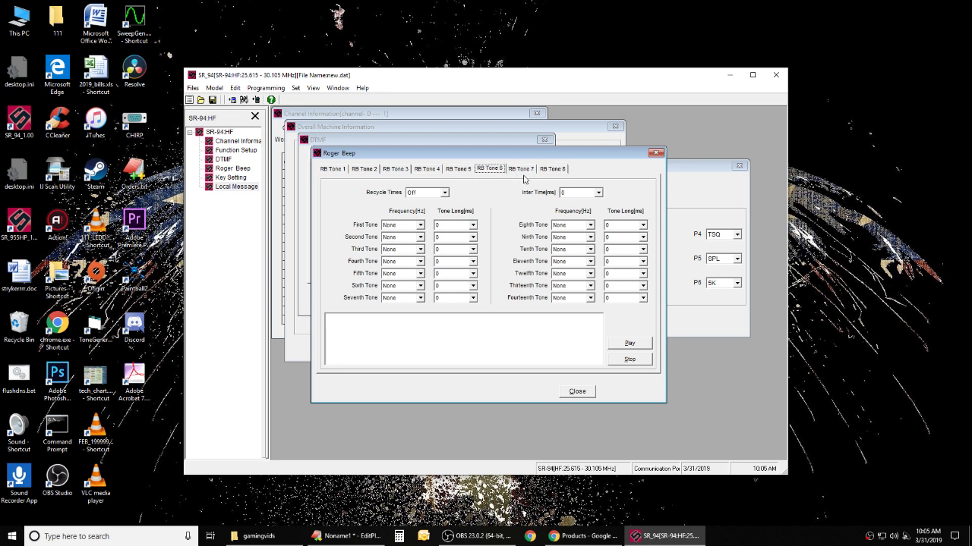
pyautogui.click(519, 175)
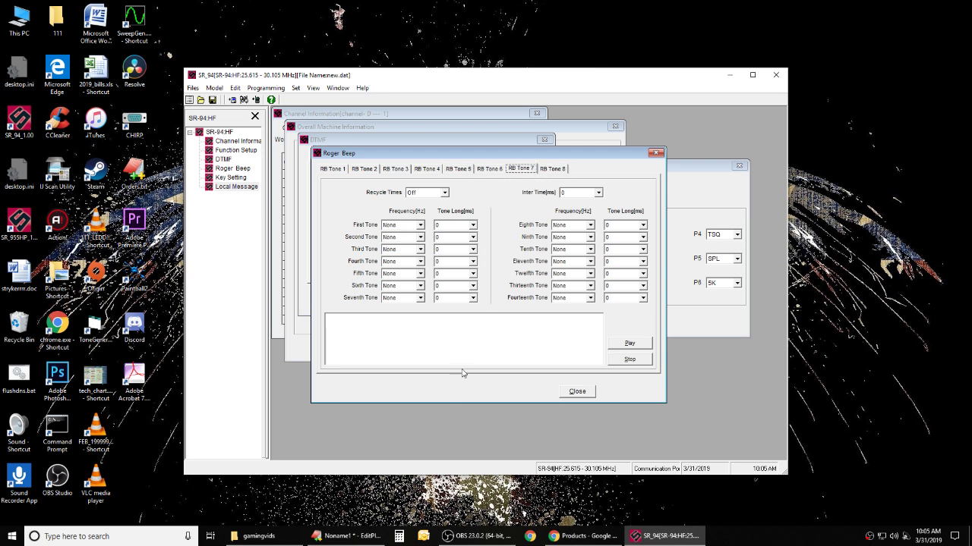
pyautogui.click(463, 171)
pyautogui.click(427, 171)
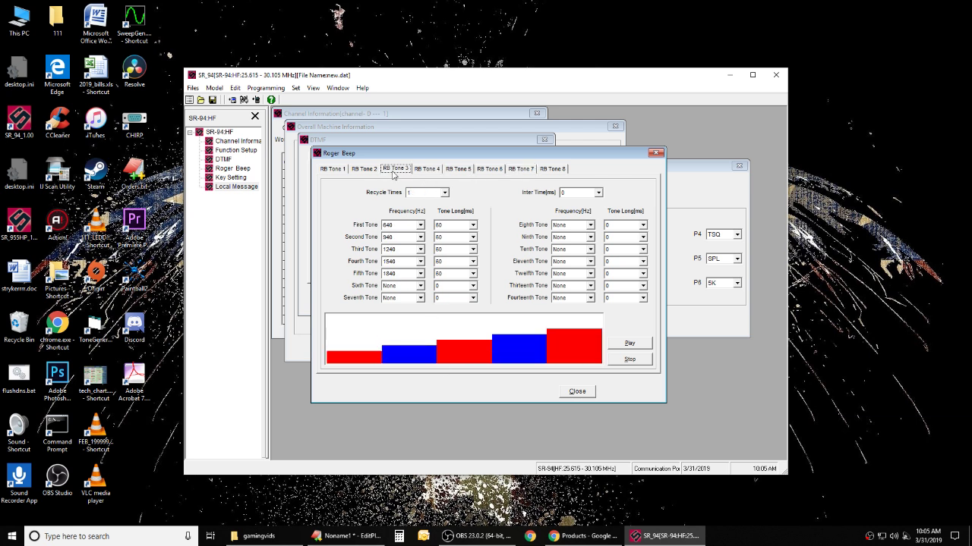
pyautogui.click(395, 170)
pyautogui.click(360, 170)
pyautogui.click(433, 170)
pyautogui.click(466, 170)
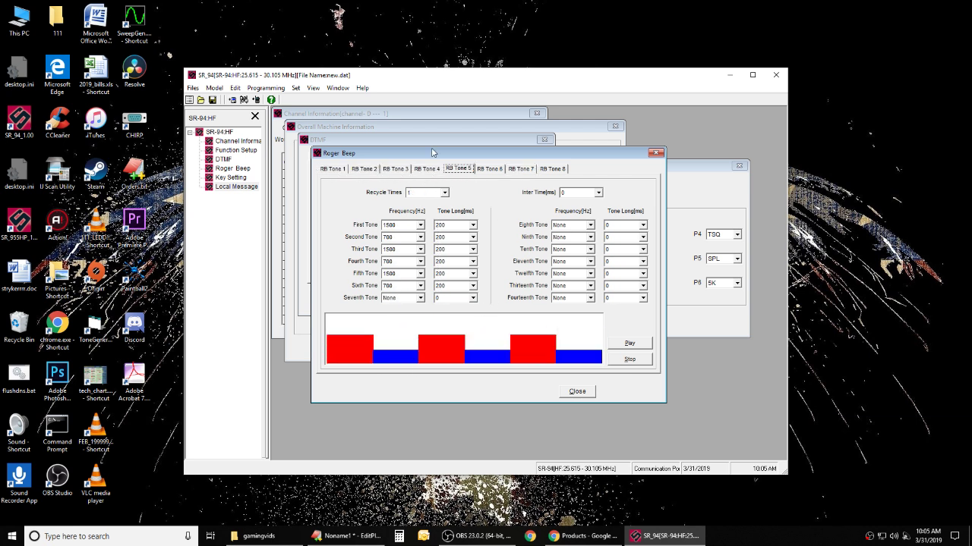
# Move the Roger Beep, Key Assignment, DTMF and Overall Machine Information windows aside and bring Channel Information to the front.
pyautogui.moveTo(444, 152); pyautogui.dragTo(532, 267)
pyautogui.click(480, 181)
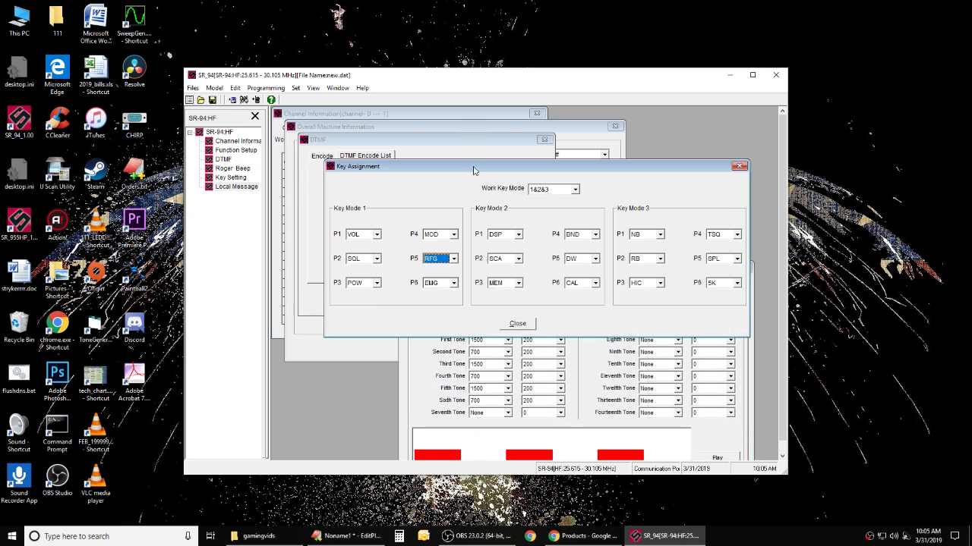
pyautogui.moveTo(474, 165); pyautogui.dragTo(484, 329)
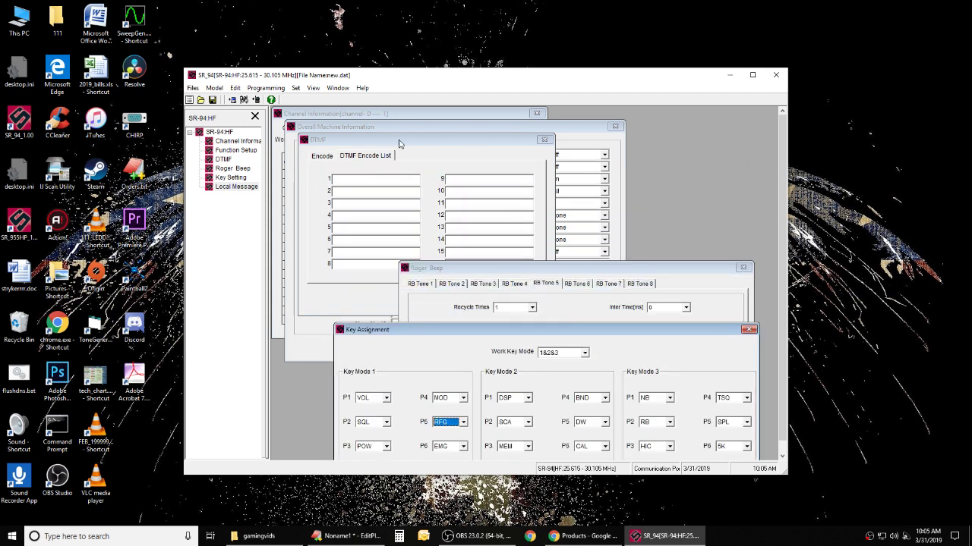
pyautogui.moveTo(357, 139); pyautogui.dragTo(566, 287)
pyautogui.click(442, 136)
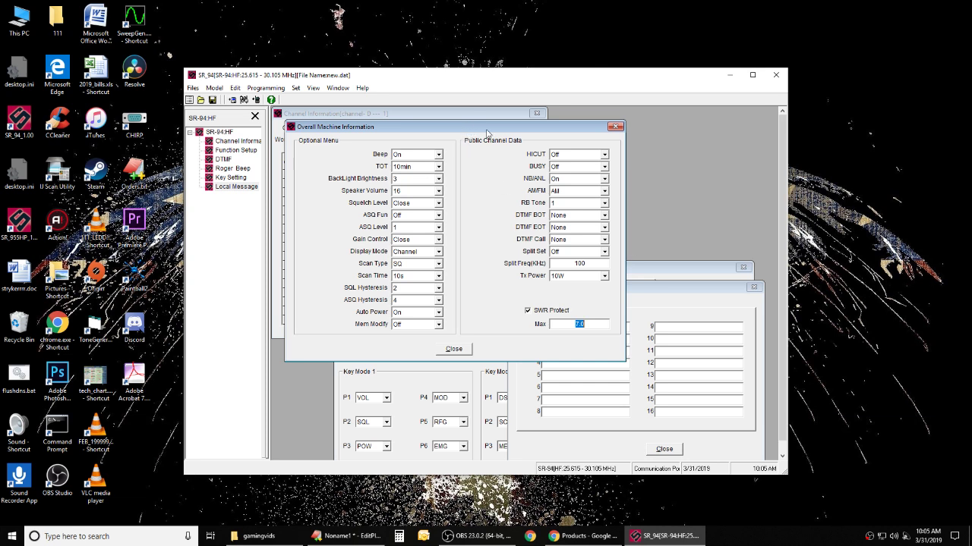
pyautogui.moveTo(446, 131); pyautogui.dragTo(625, 250)
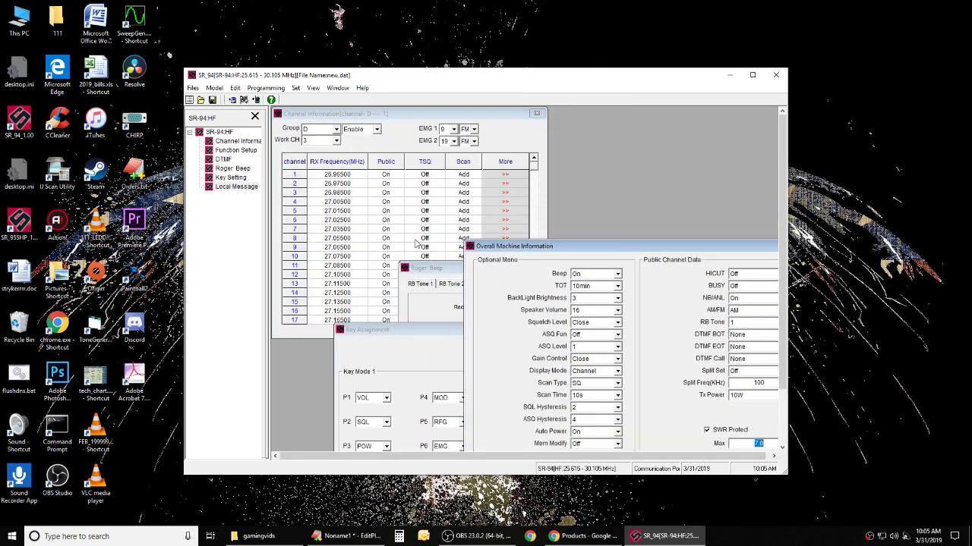
pyautogui.click(341, 113)
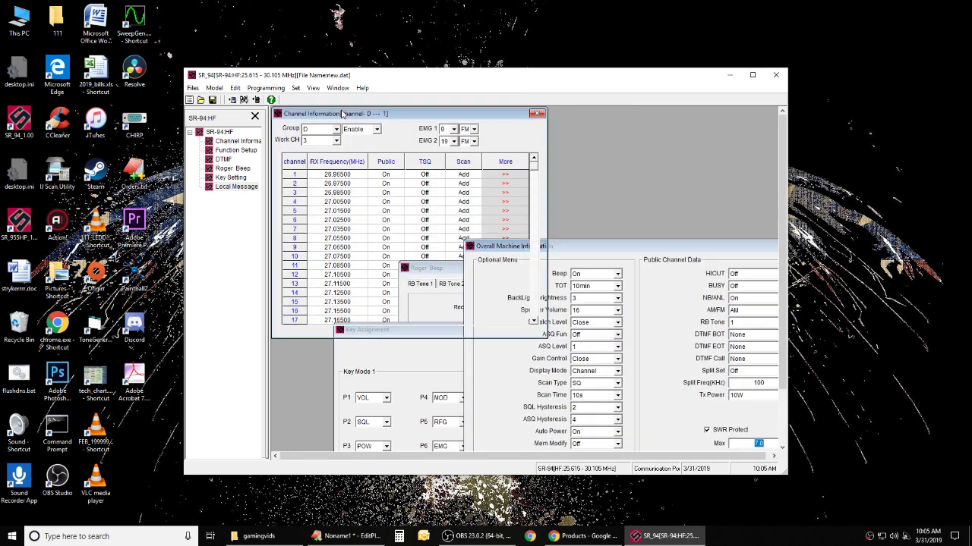
pyautogui.click(539, 116)
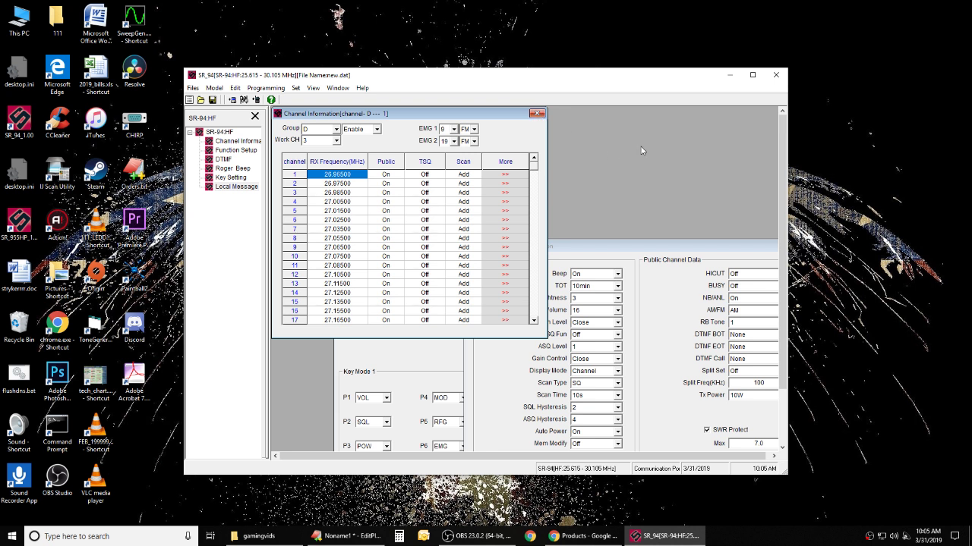